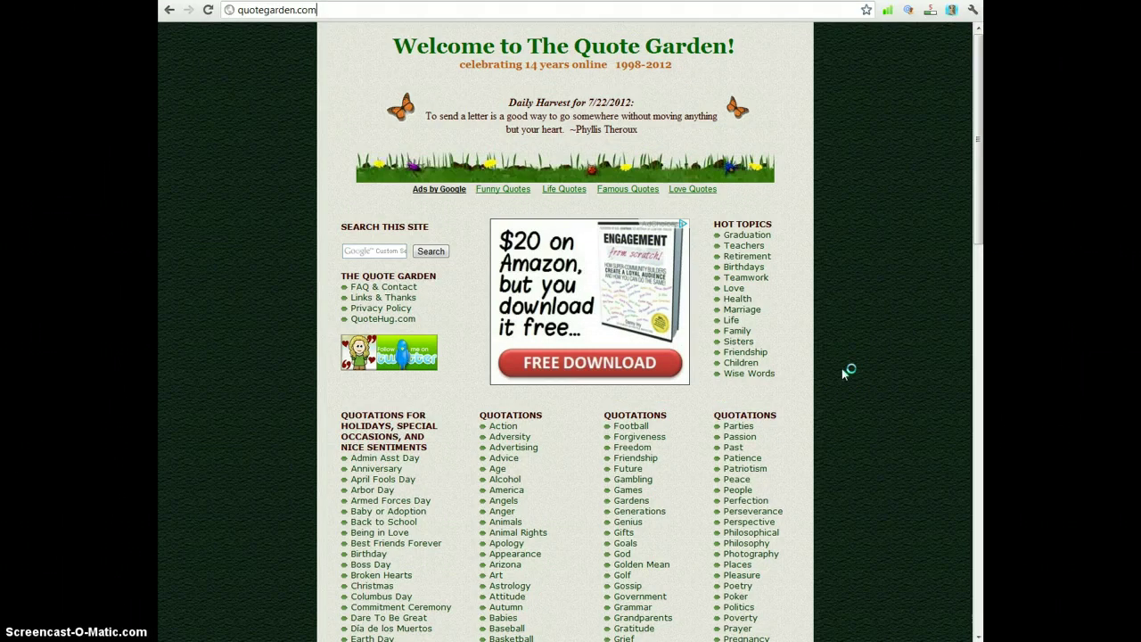
- Scroll the Quote Garden home page down to the quotation topic lists
scroll(842, 371, "down", 5)
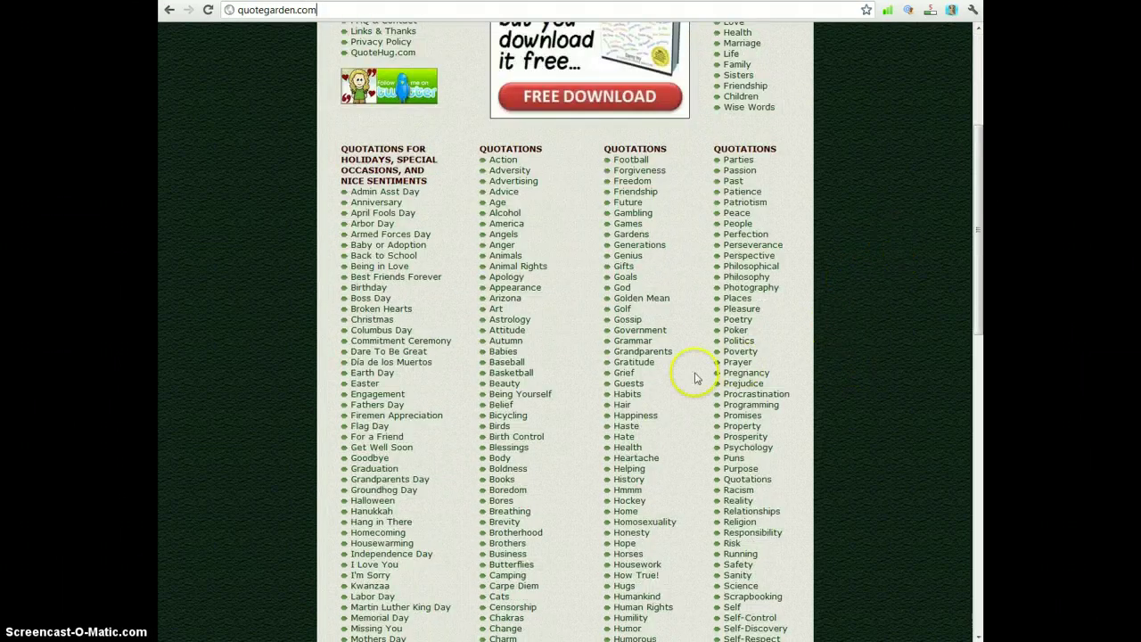
- Open the Being Yourself quotes and highlight Judy Garland's 'first-rate version of yourself' quote
left_click(551, 394)
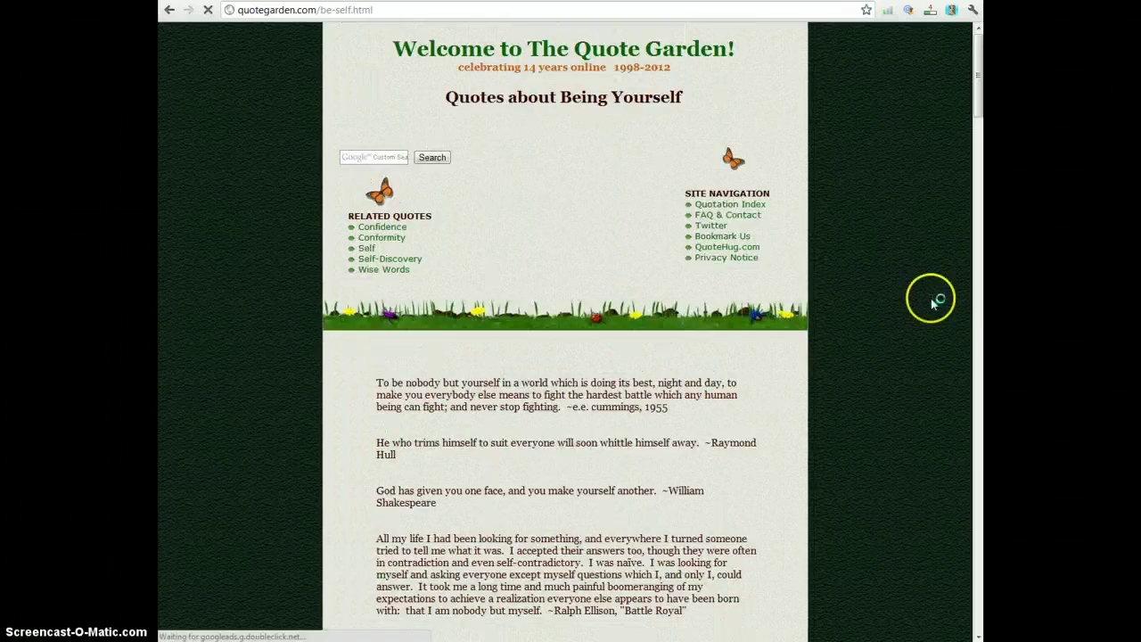
scroll(860, 374, "down", 1)
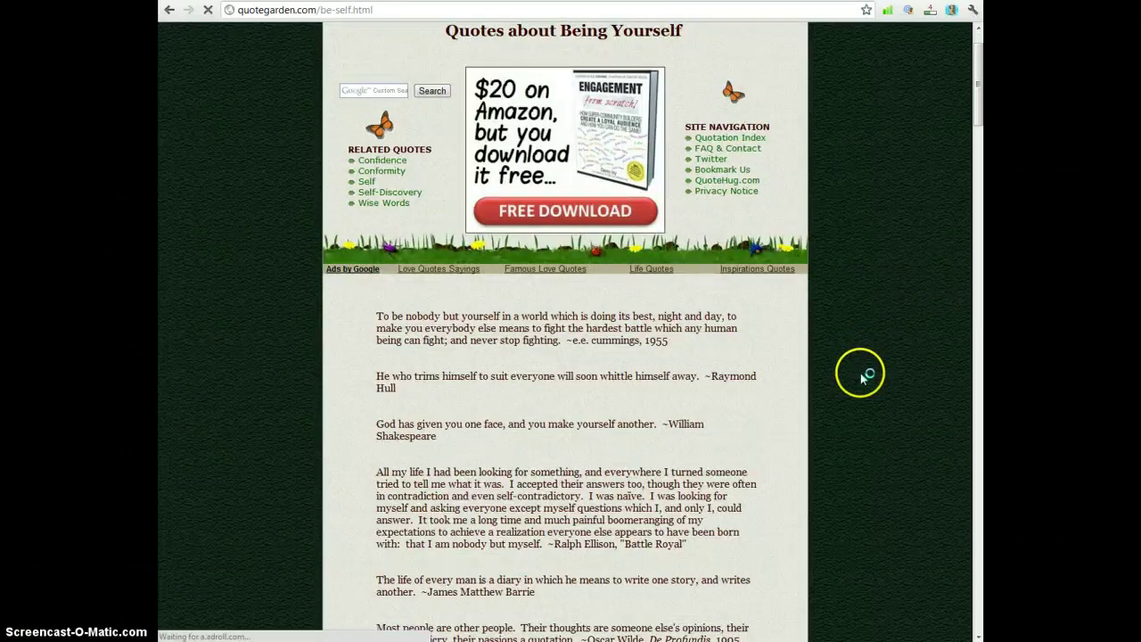
scroll(860, 374, "down", 3)
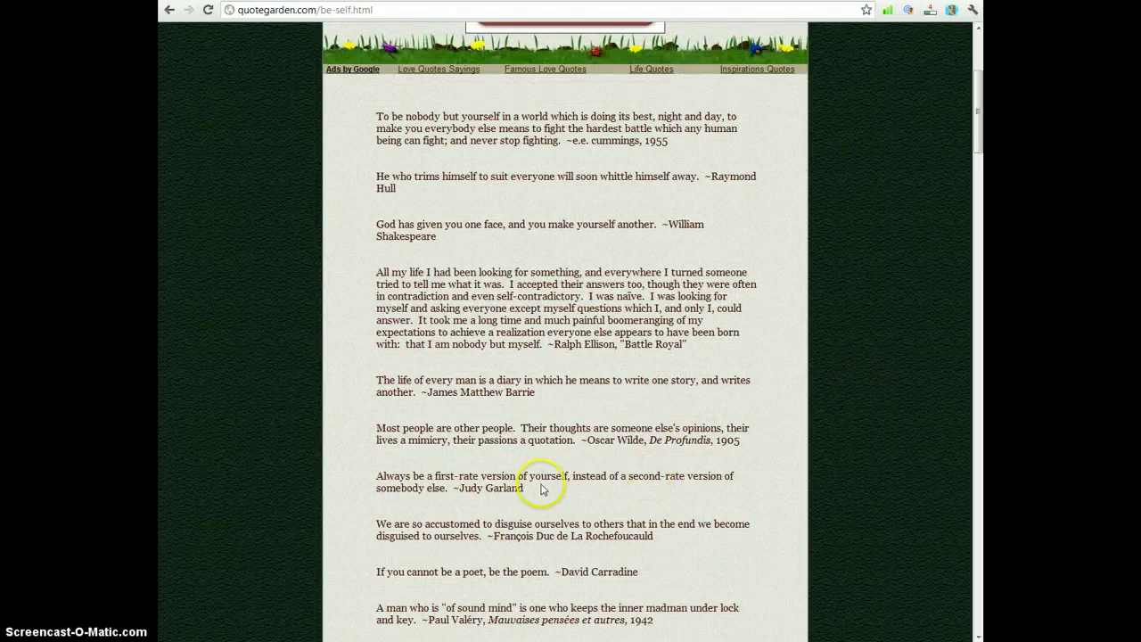
left_click_drag(524, 487, 379, 479)
key("ctrl+c")
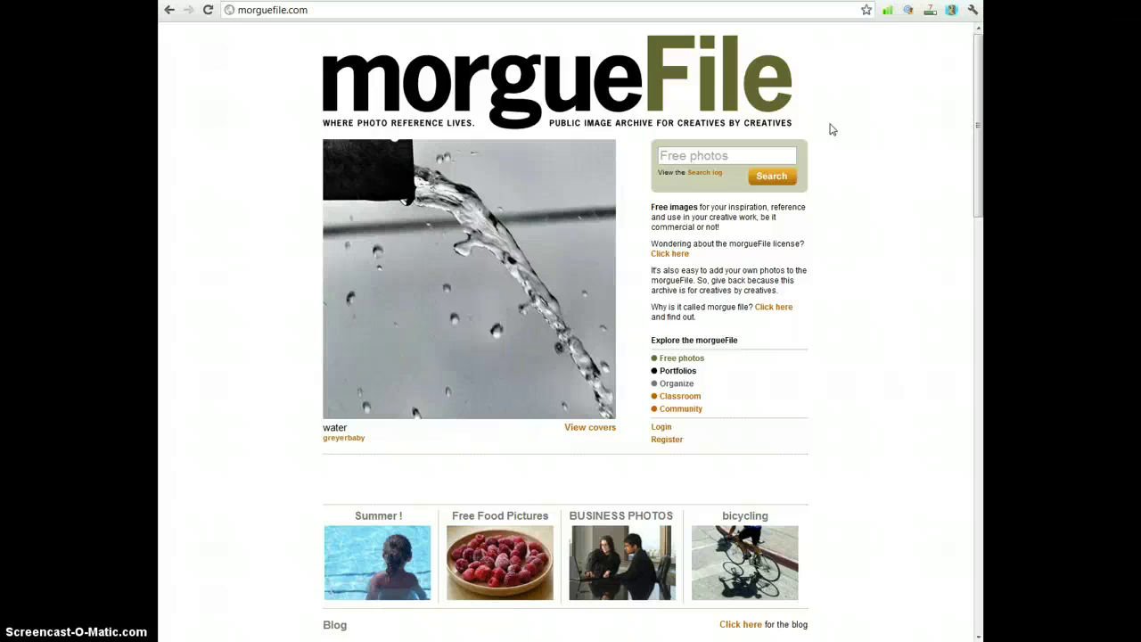
- Search morgueFile and download the pink water-drop petal photo DSCF2680.JPG
left_click(757, 158)
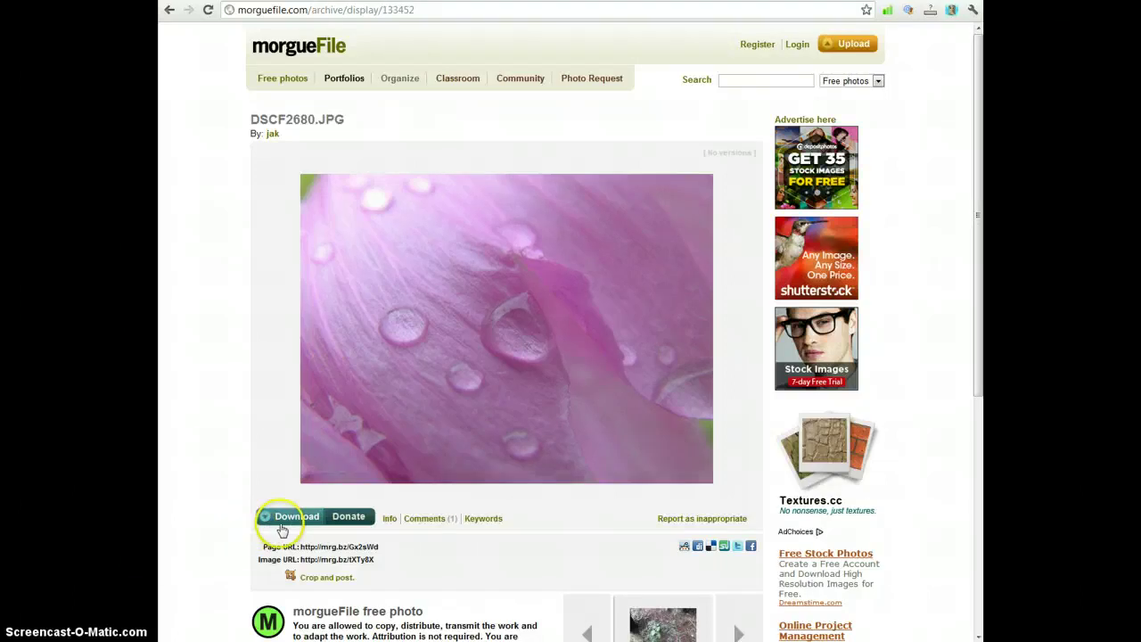
left_click(281, 530)
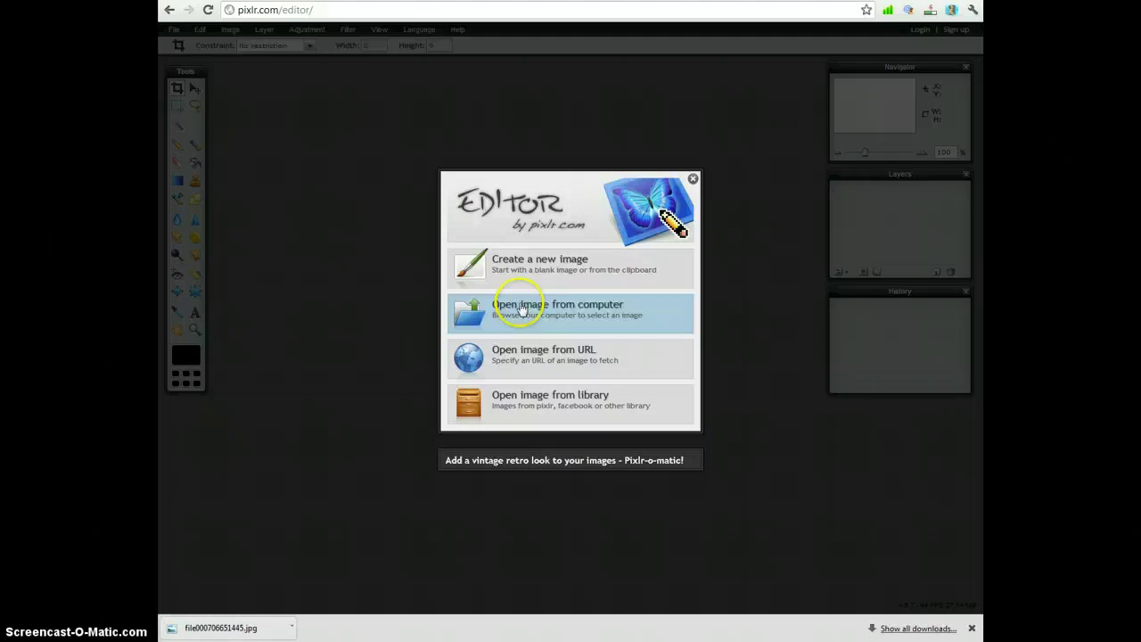
- Open the downloaded DSCF2680.JPG petal photo from the computer in Pixlr Editor
left_click(521, 317)
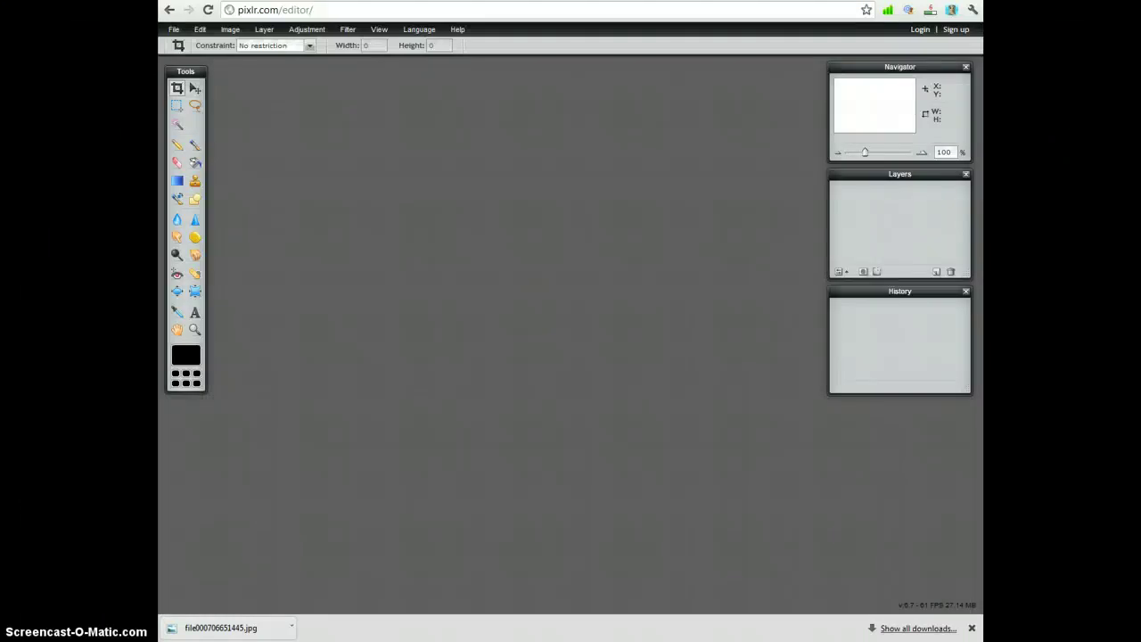
left_click(410, 182)
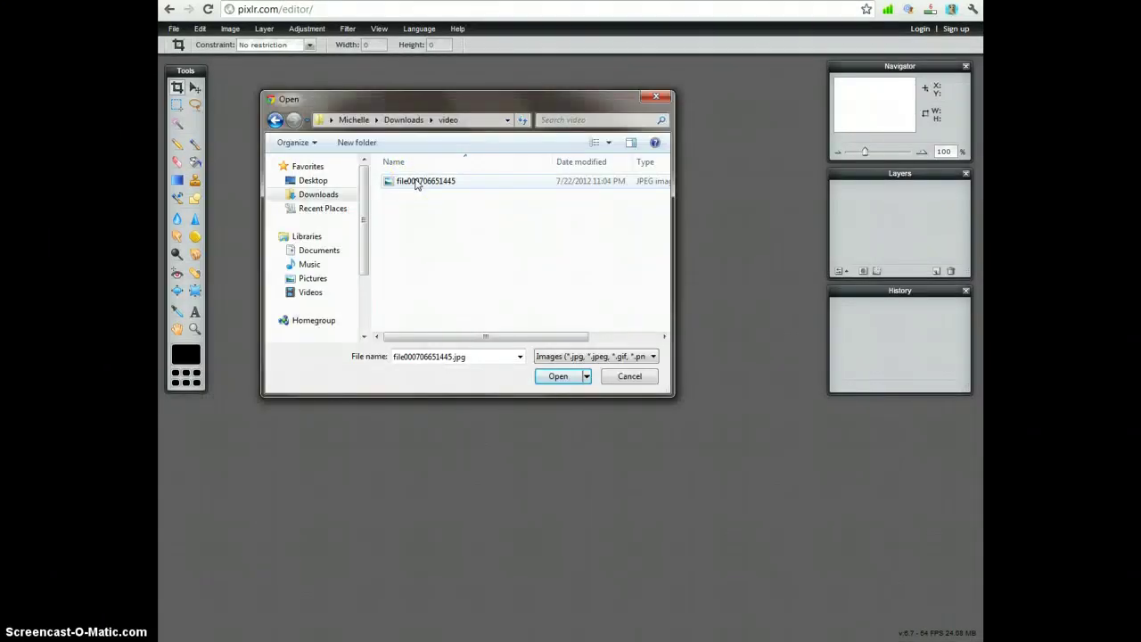
double_click(415, 182)
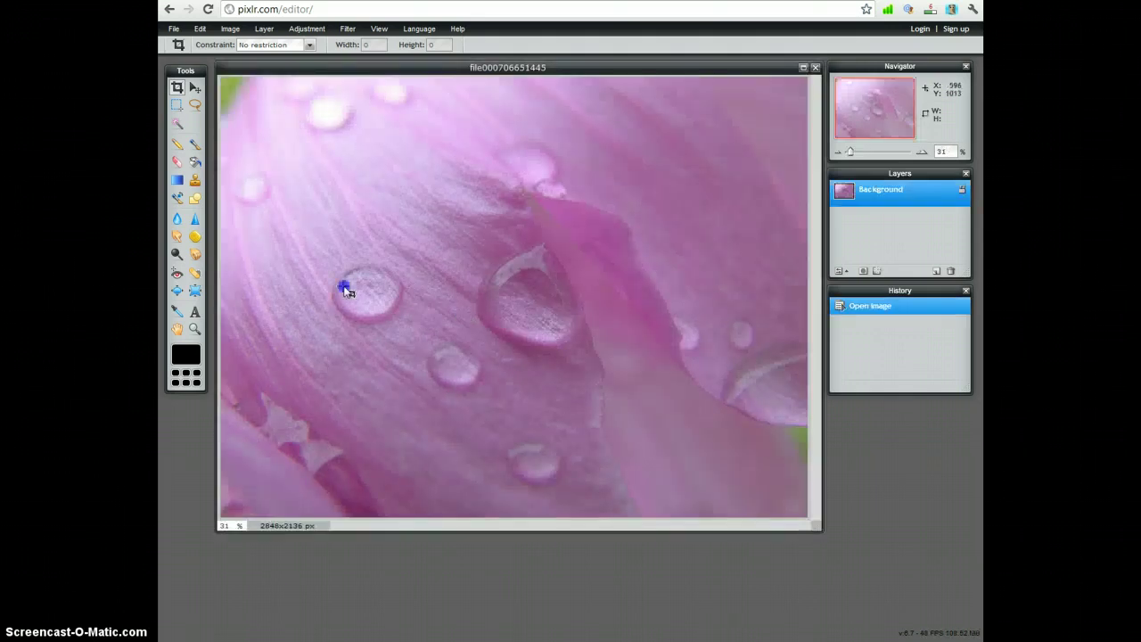
- Add a text layer on the photo containing the pasted Judy Garland quote
left_click(195, 312)
left_click(408, 176)
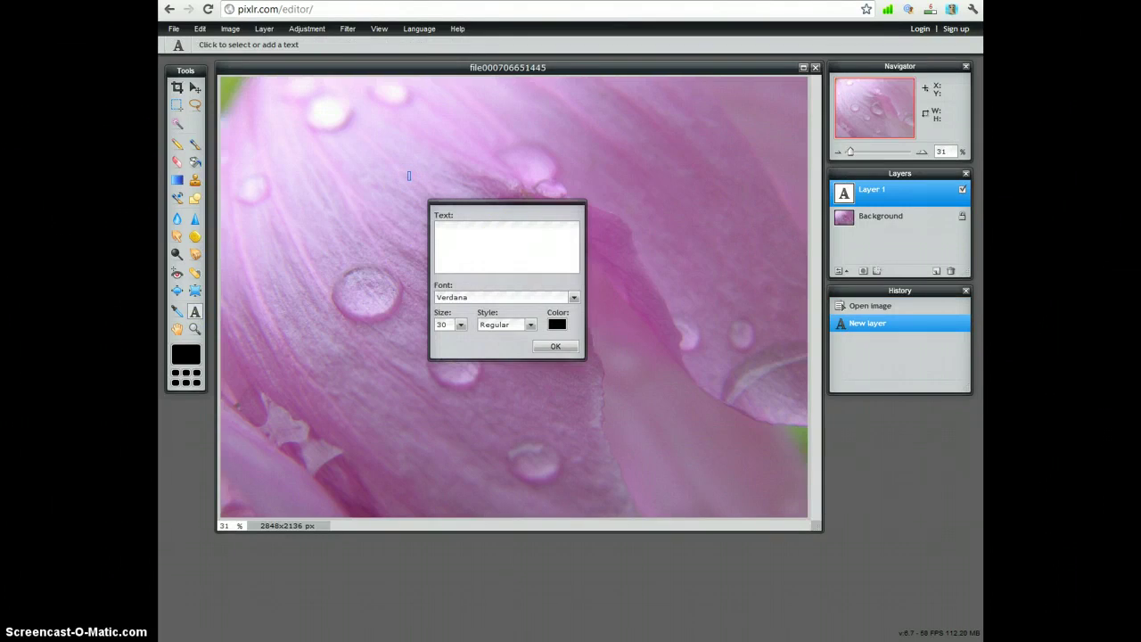
key("ctrl+v")
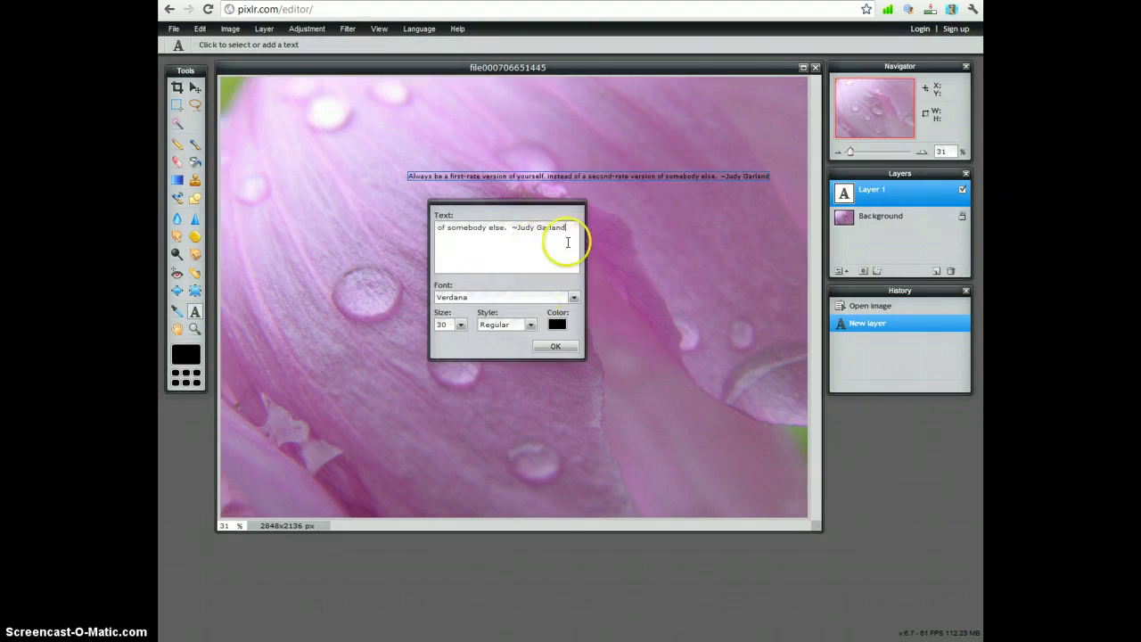
left_click_drag(565, 228, 422, 222)
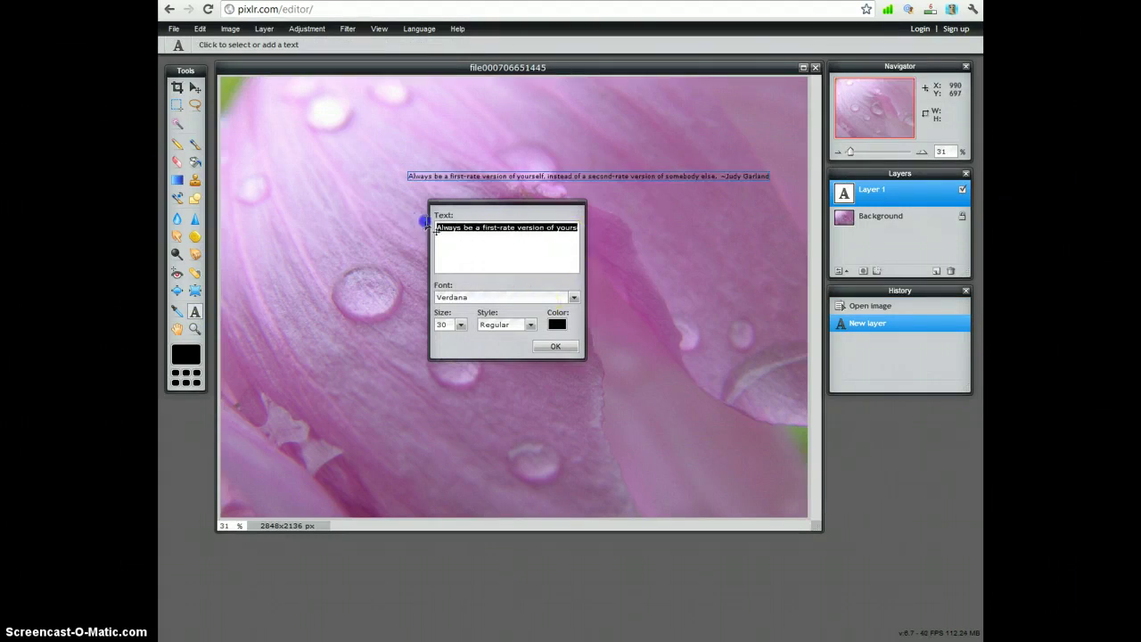
left_click(470, 241)
- Style the quote at size 130, Adobe Caslon Pro, colour #6b002e, and move it top-left
left_click(461, 325)
left_click_drag(423, 338, 479, 344)
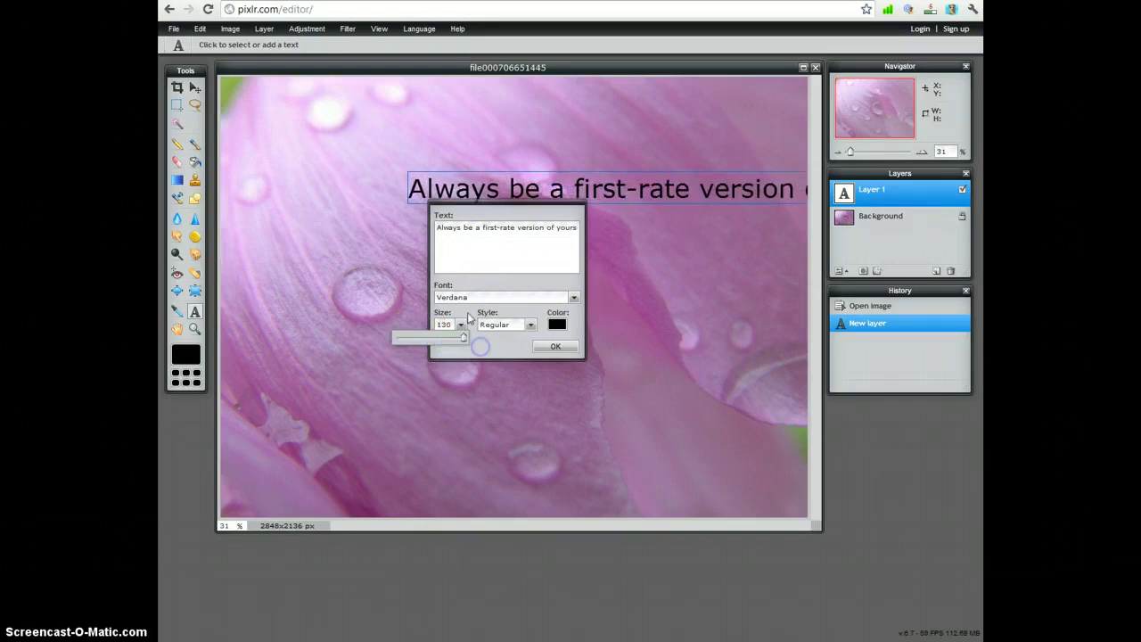
left_click(574, 298)
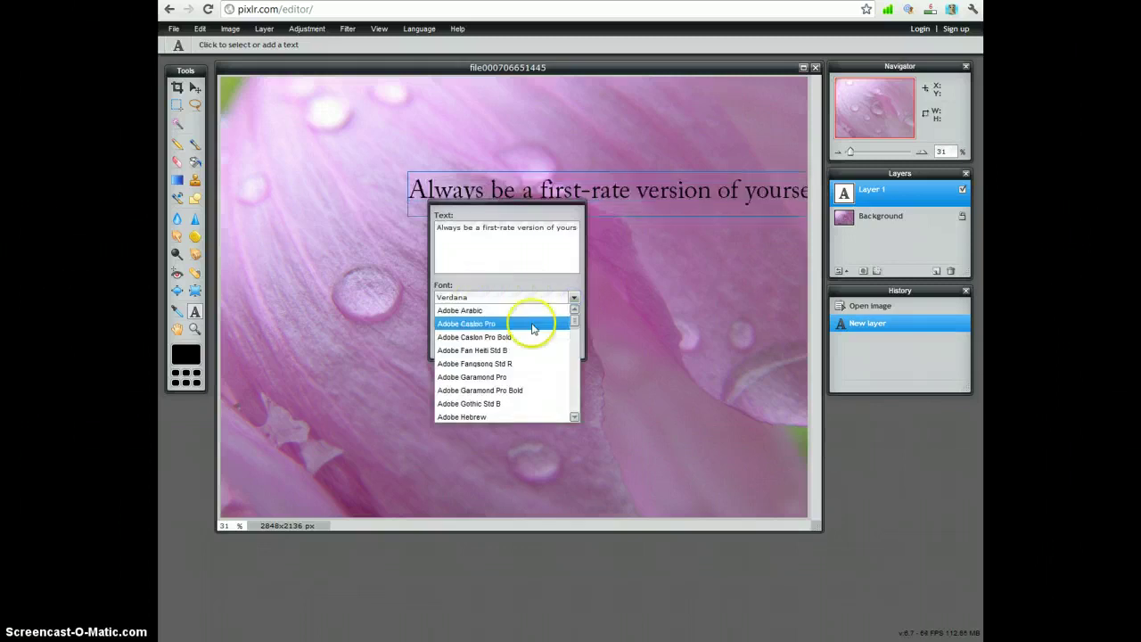
left_click(527, 324)
left_click(556, 325)
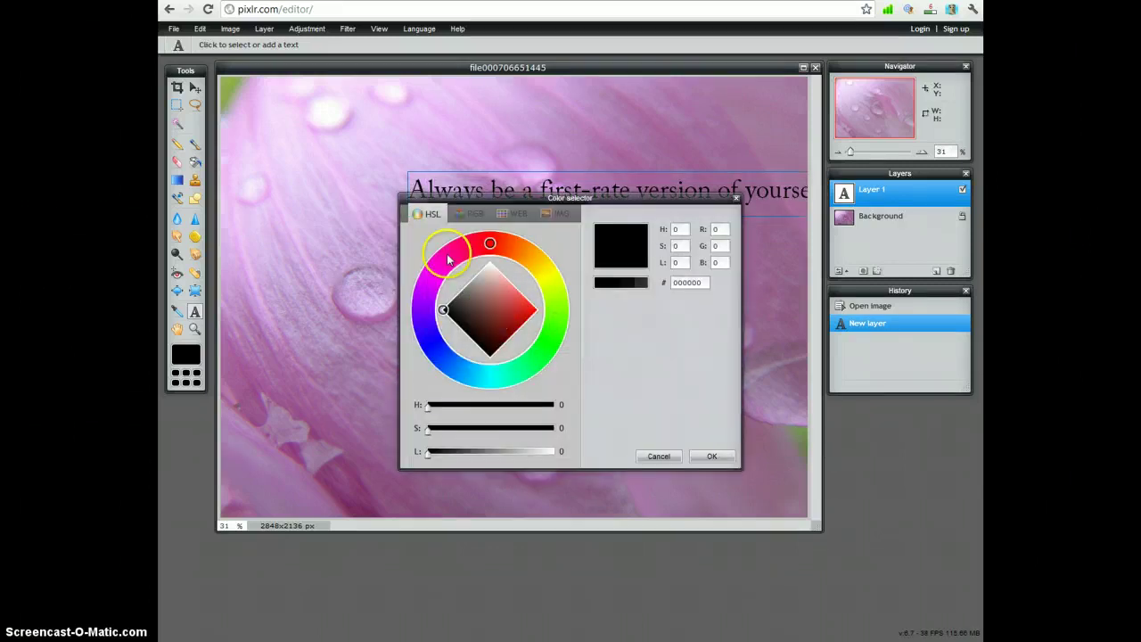
left_click_drag(448, 255, 459, 250)
left_click_drag(493, 312, 513, 343)
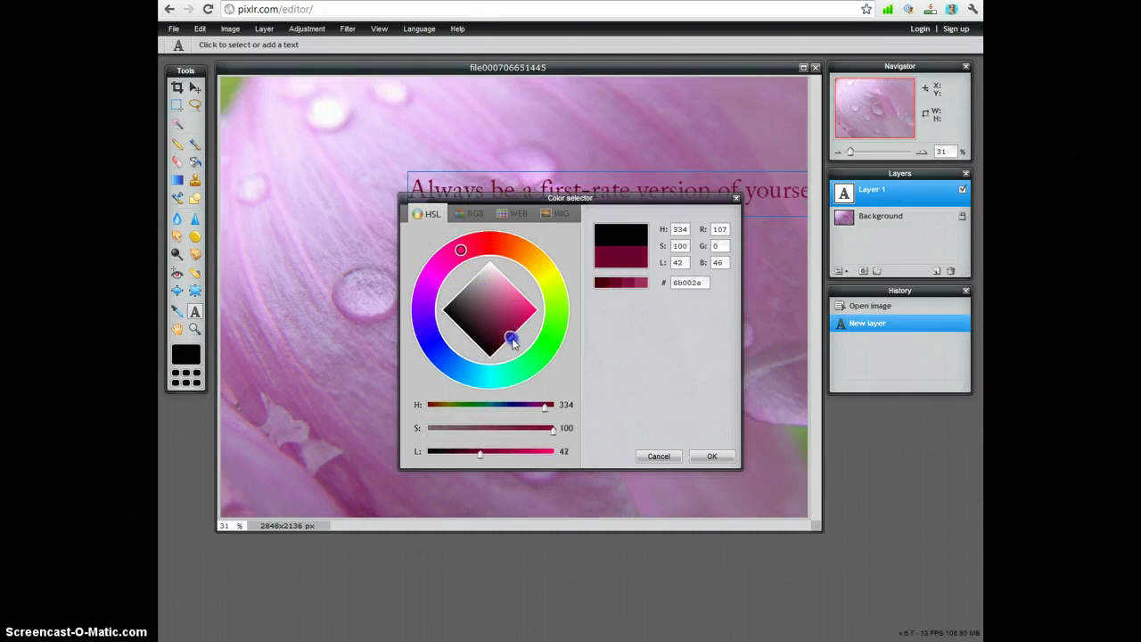
left_click(712, 456)
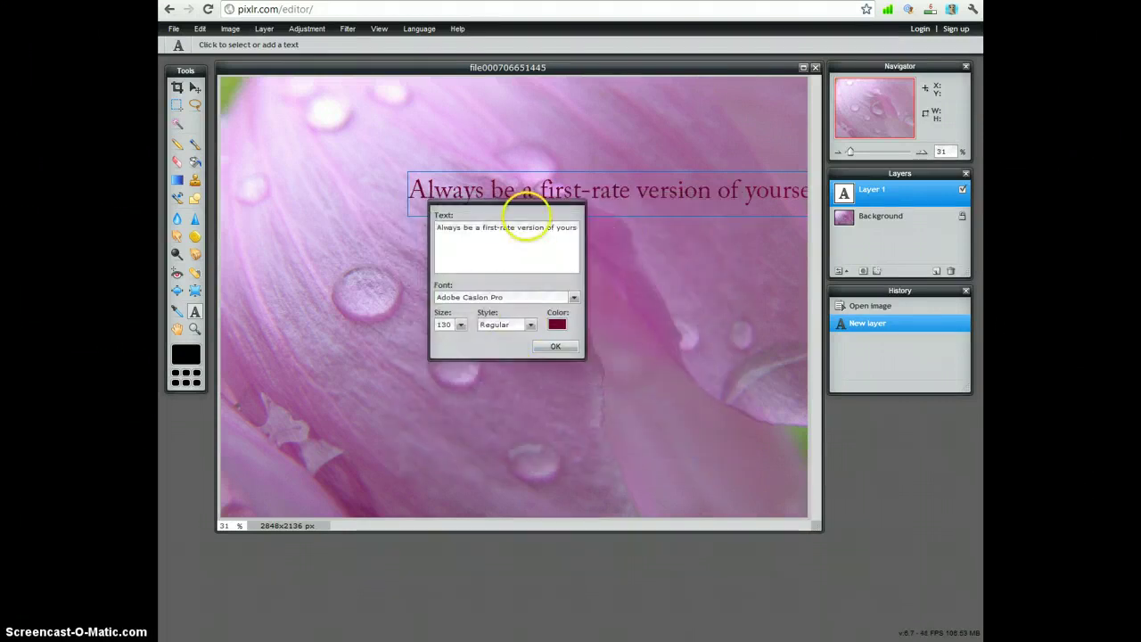
left_click_drag(518, 193, 531, 220)
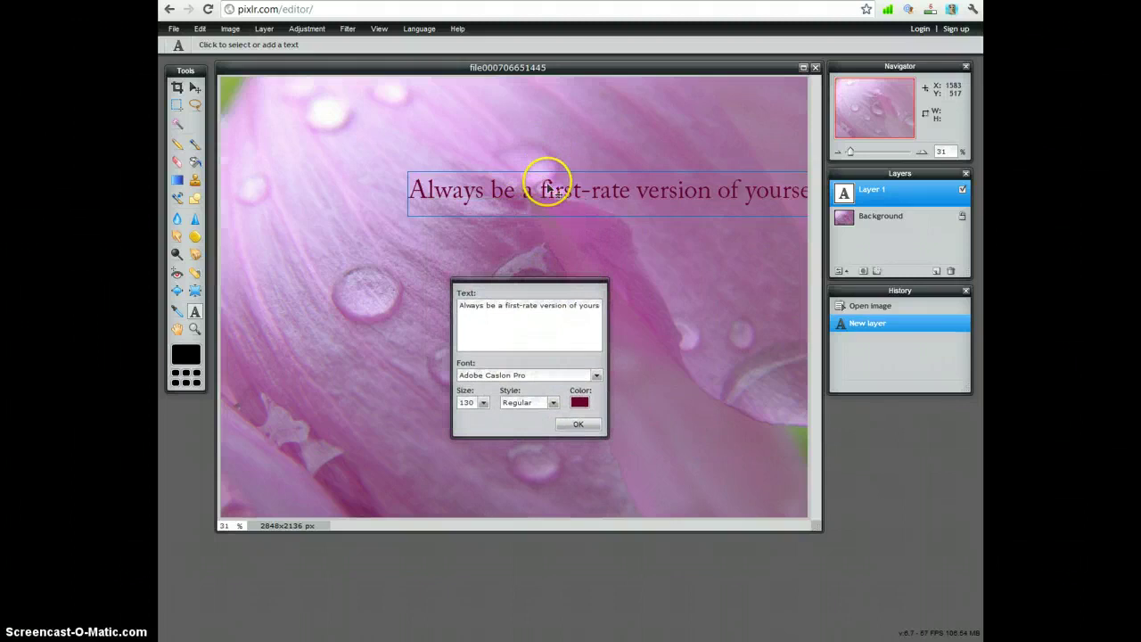
left_click_drag(543, 179, 402, 184)
- Break the quote into three lines, with ~Judy Garland on its own line, trimming stray spaces
left_click(526, 328)
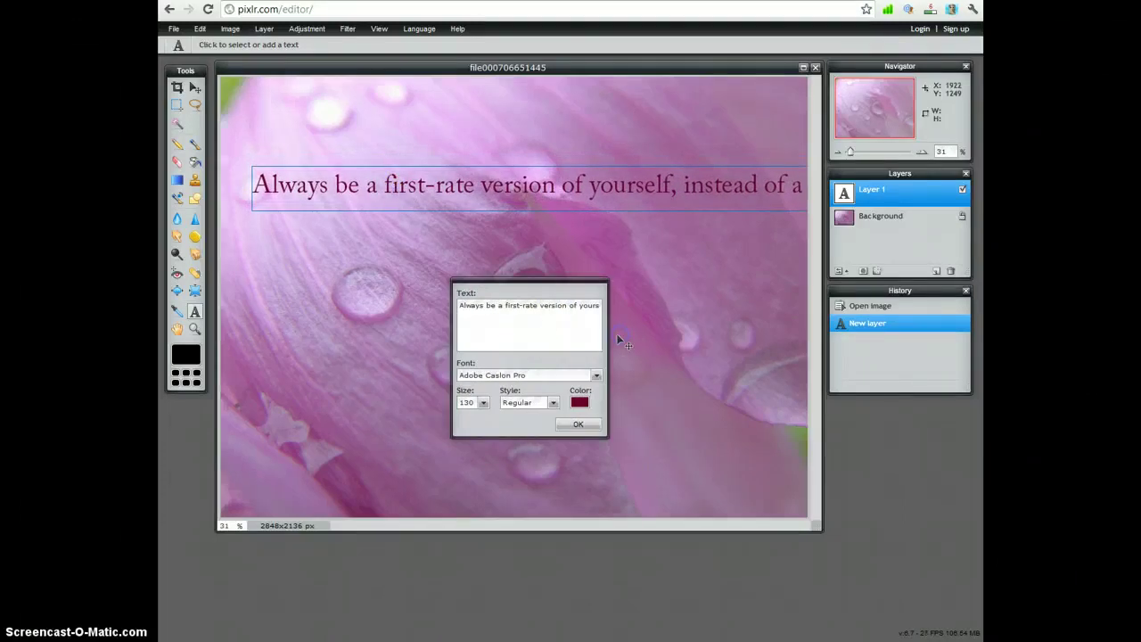
key("Right")
key("Right")
key("Right")
key("Right")
key("Right")
key("Right")
key("Right")
key("Right")
key("Right")
key("Right")
key("Return")
key("Return")
key("BackSpace")
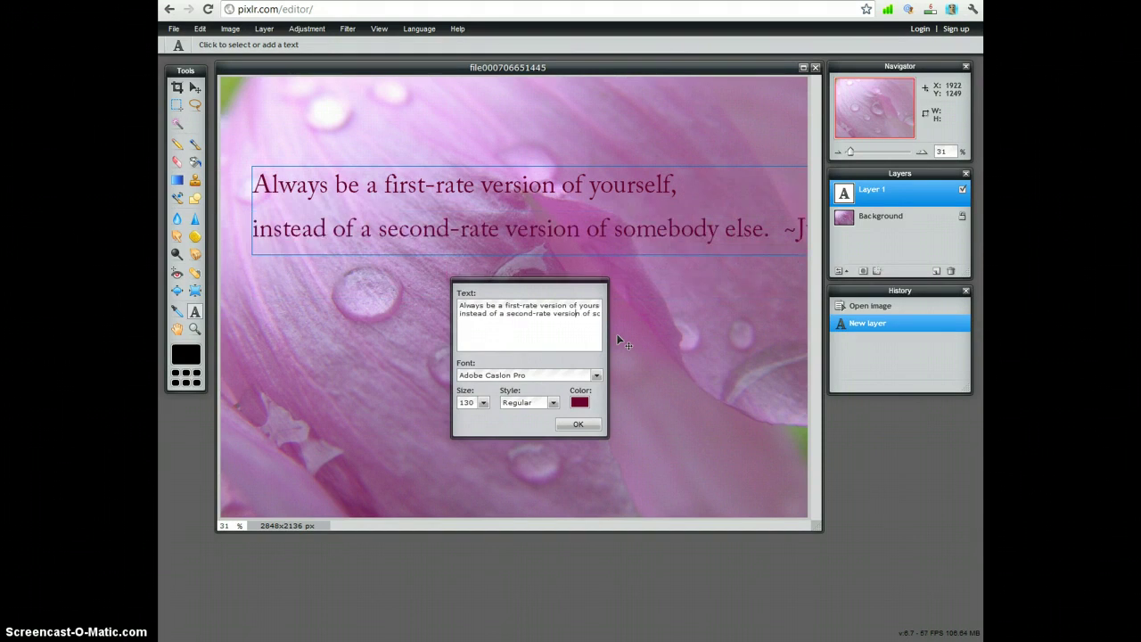
key("End")
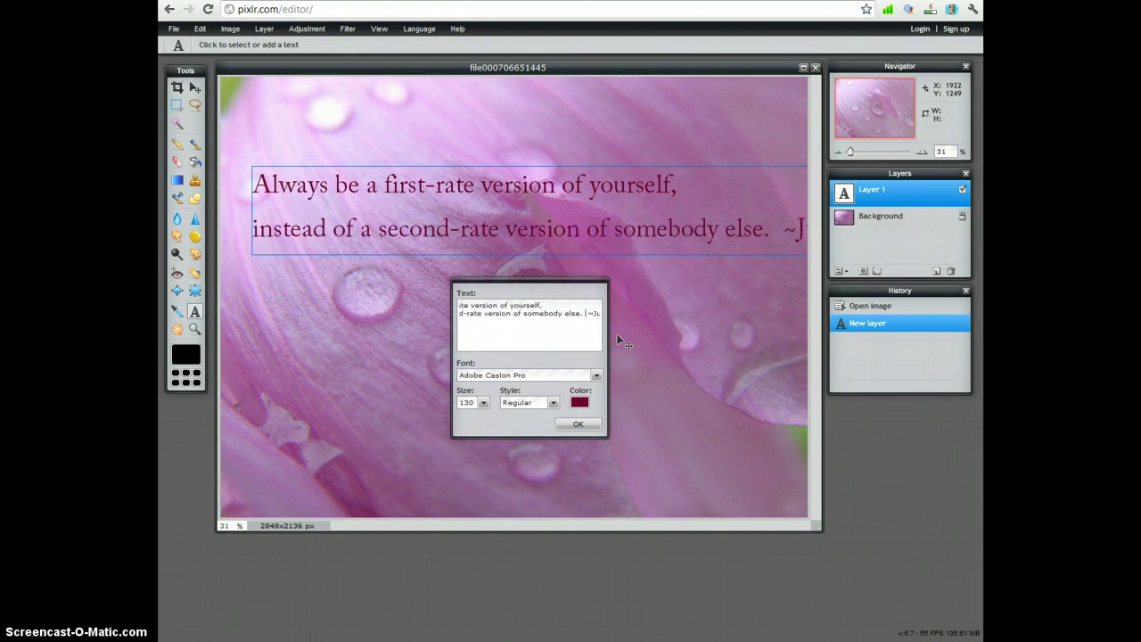
key("Return")
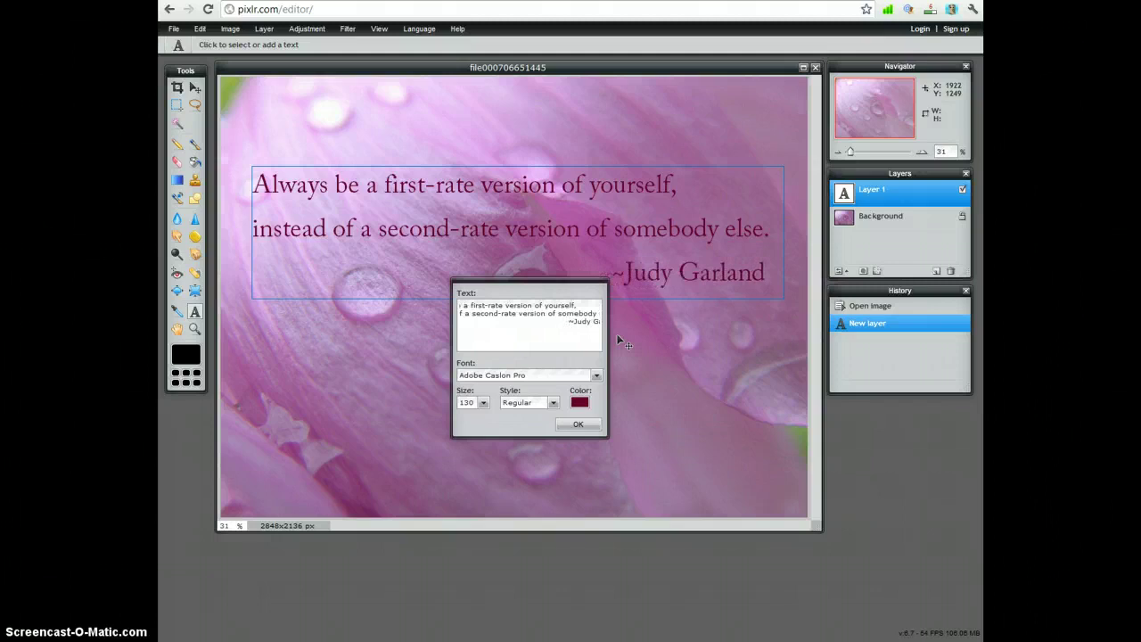
key("BackSpace")
key("BackSpace")
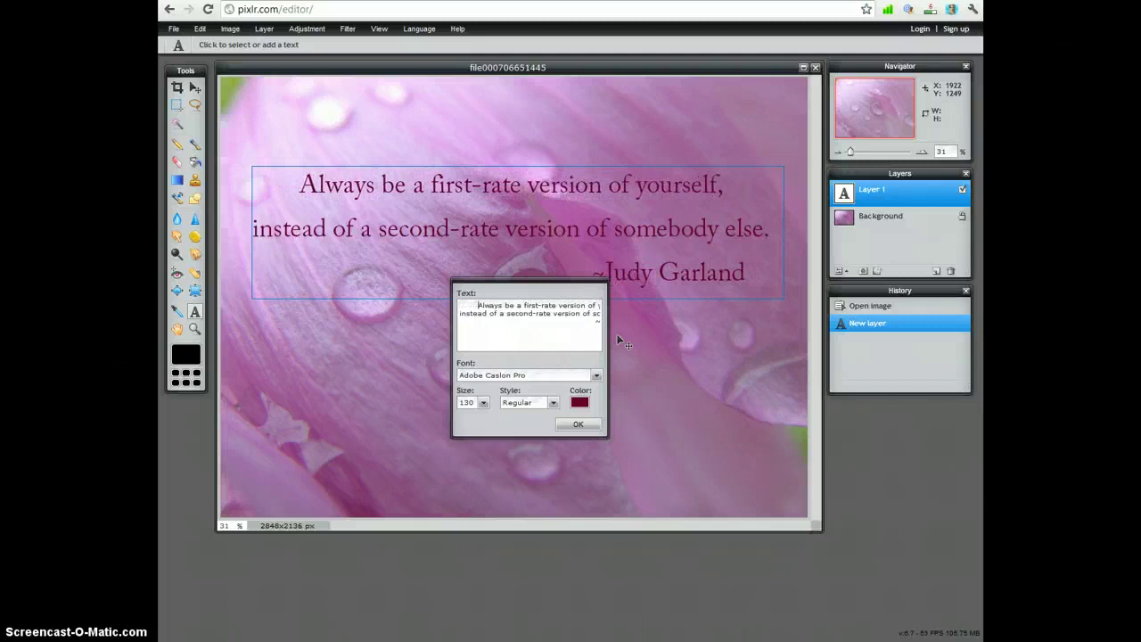
key("BackSpace")
- Commit the quote text and raise it slightly on the photo
left_click(575, 425)
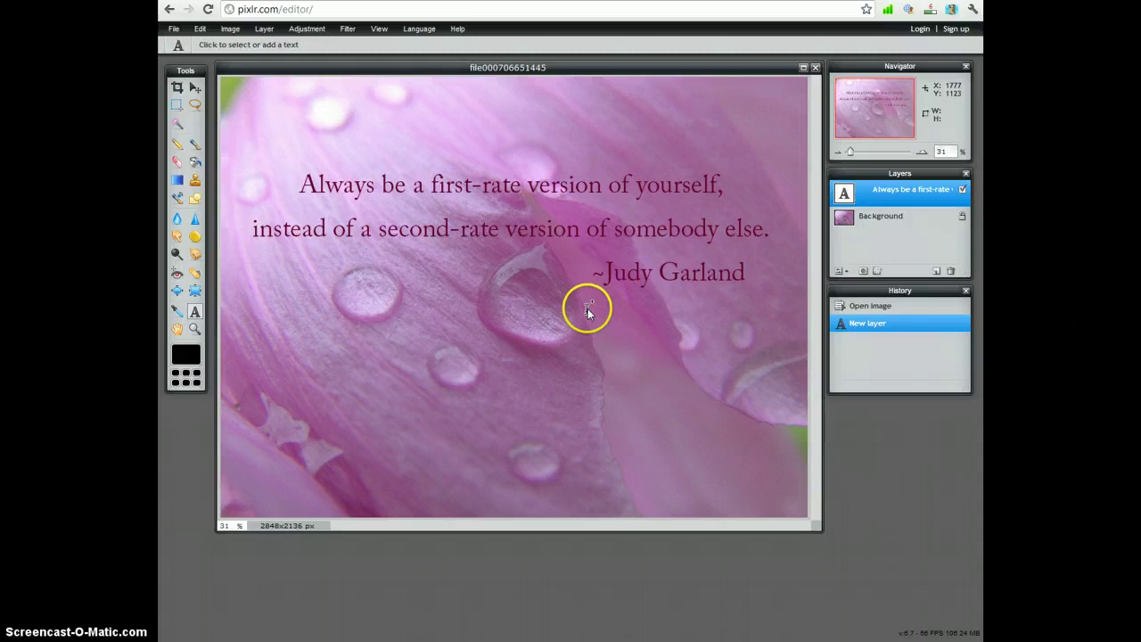
left_click(194, 86)
mouse_move(546, 198)
left_mouse_down()
mouse_move(540, 235)
mouse_move(543, 154)
mouse_move(553, 188)
left_mouse_up()
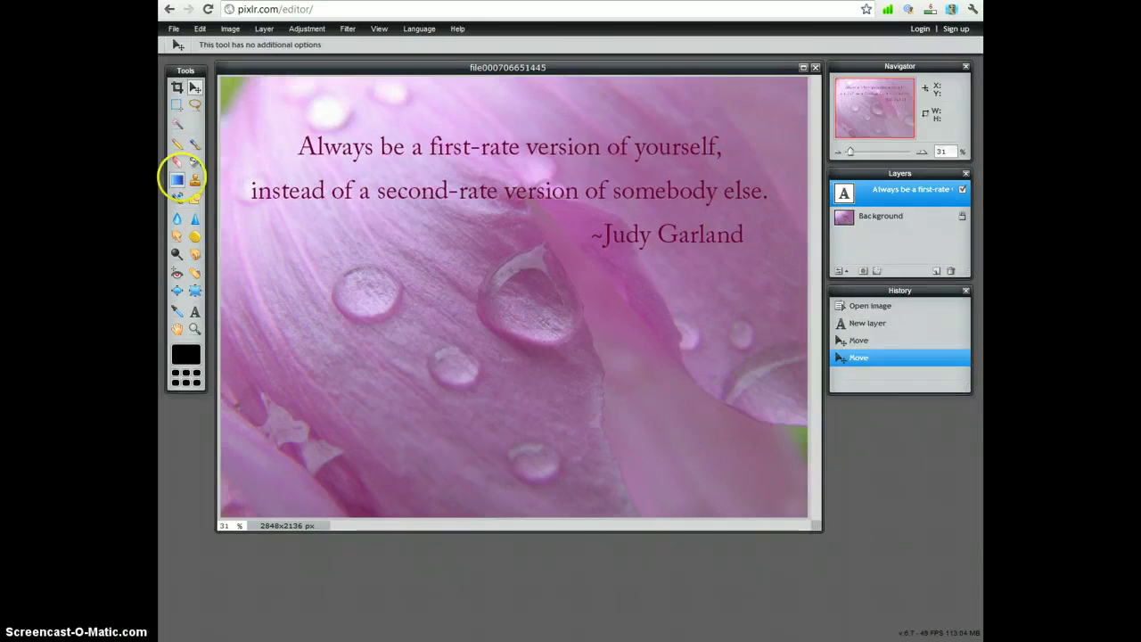
- Add a new text layer with the author's website address near the bottom-right
left_click(195, 311)
left_click(649, 502)
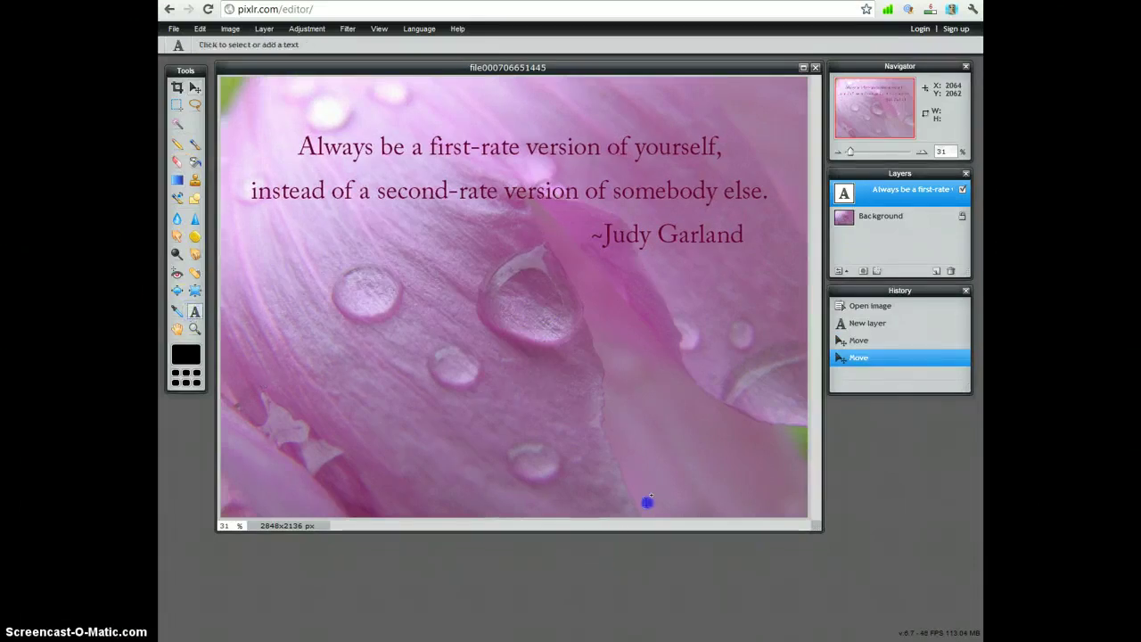
type("www.mi")
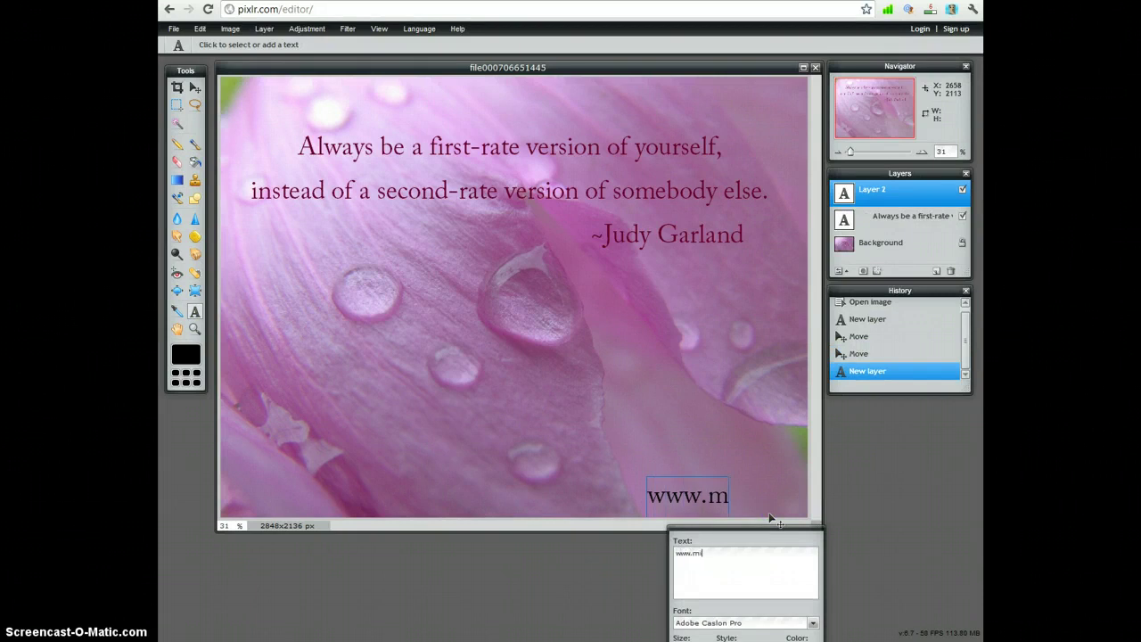
type("chelleshaeffer.com")
key("ctrl+a")
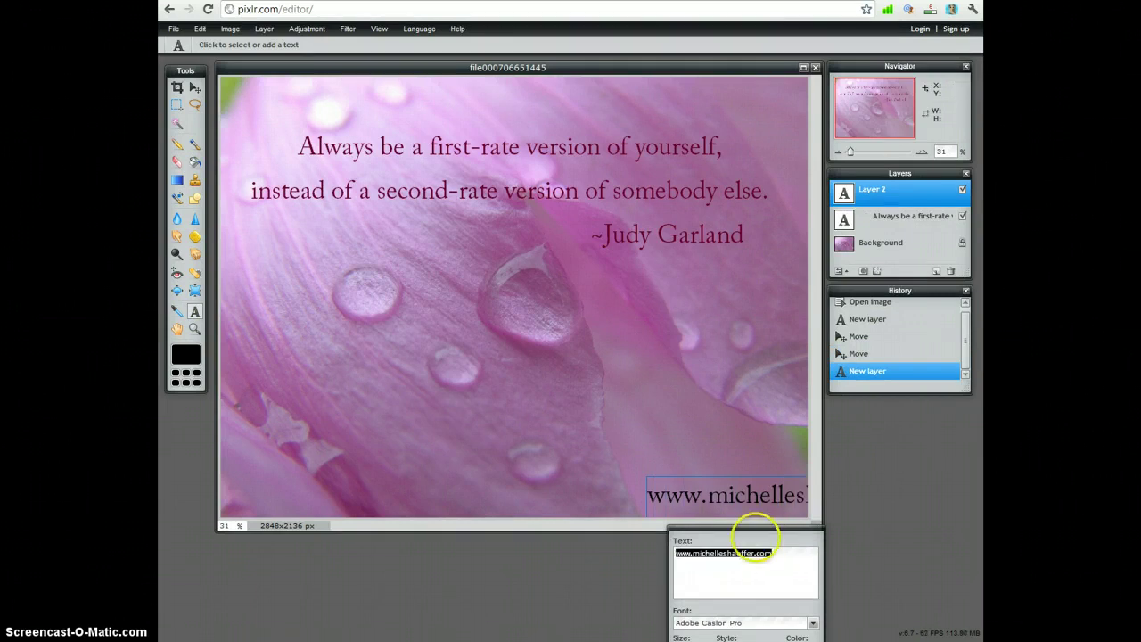
- Colour the web address with the quote's maroon via eyedropper and set its size to 98
left_click_drag(749, 531, 856, 419)
left_click(907, 534)
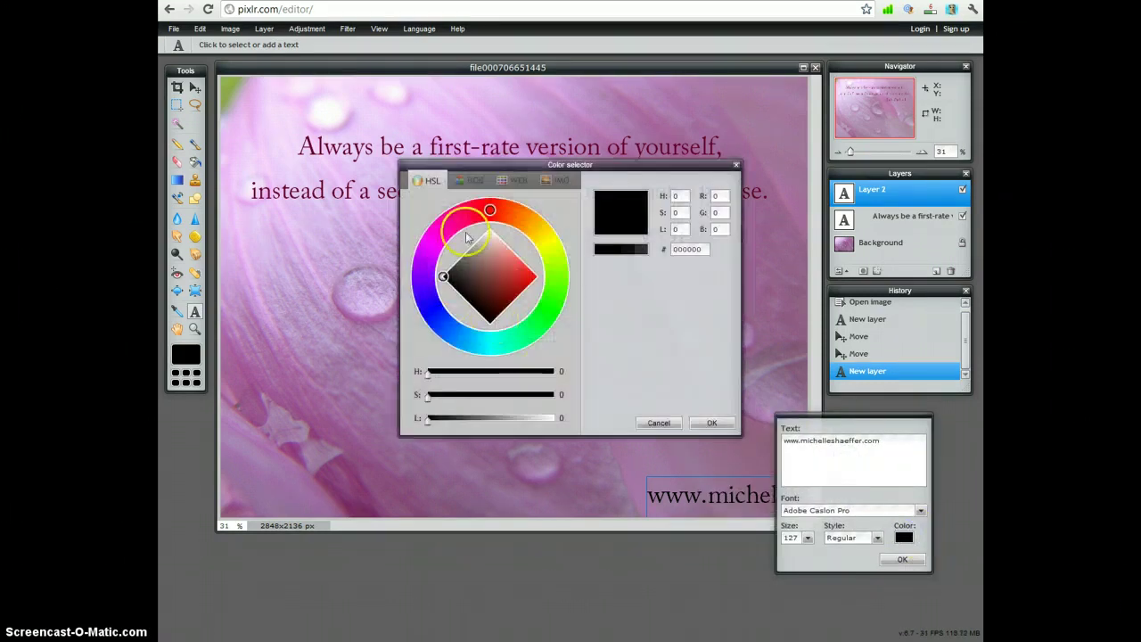
left_click(309, 146)
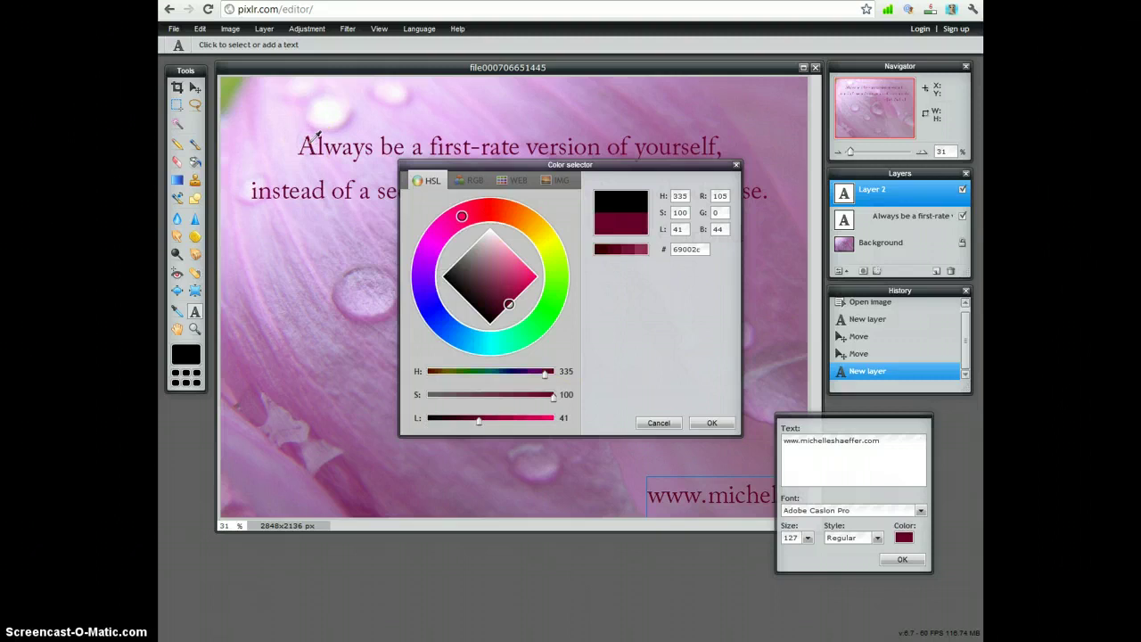
left_click(712, 422)
left_click(807, 538)
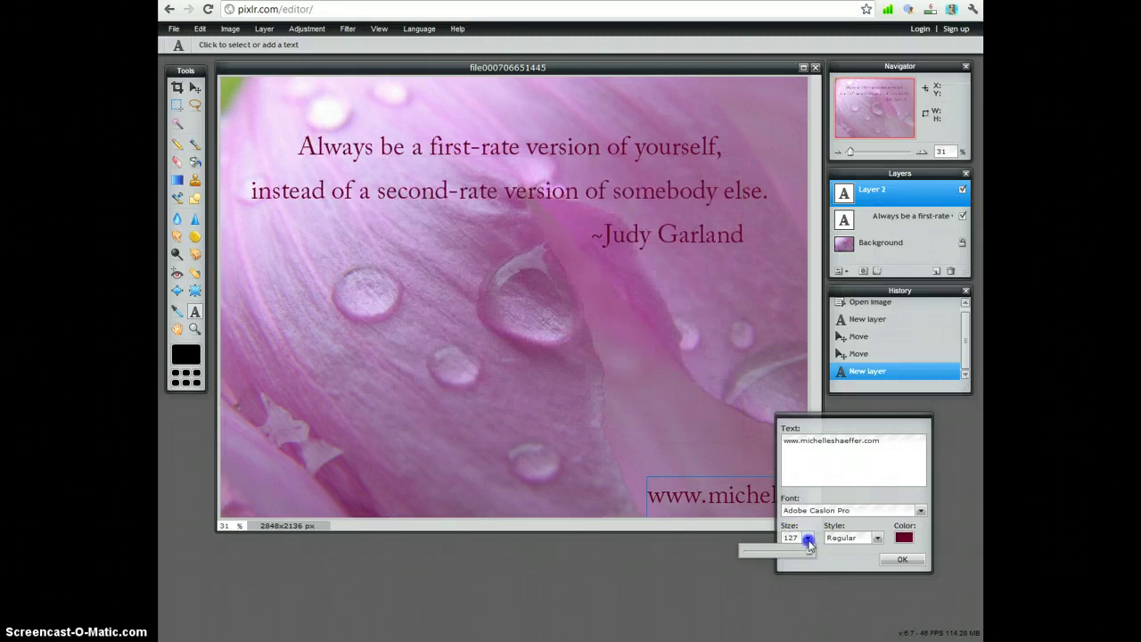
left_click_drag(806, 550, 799, 550)
left_click(795, 510)
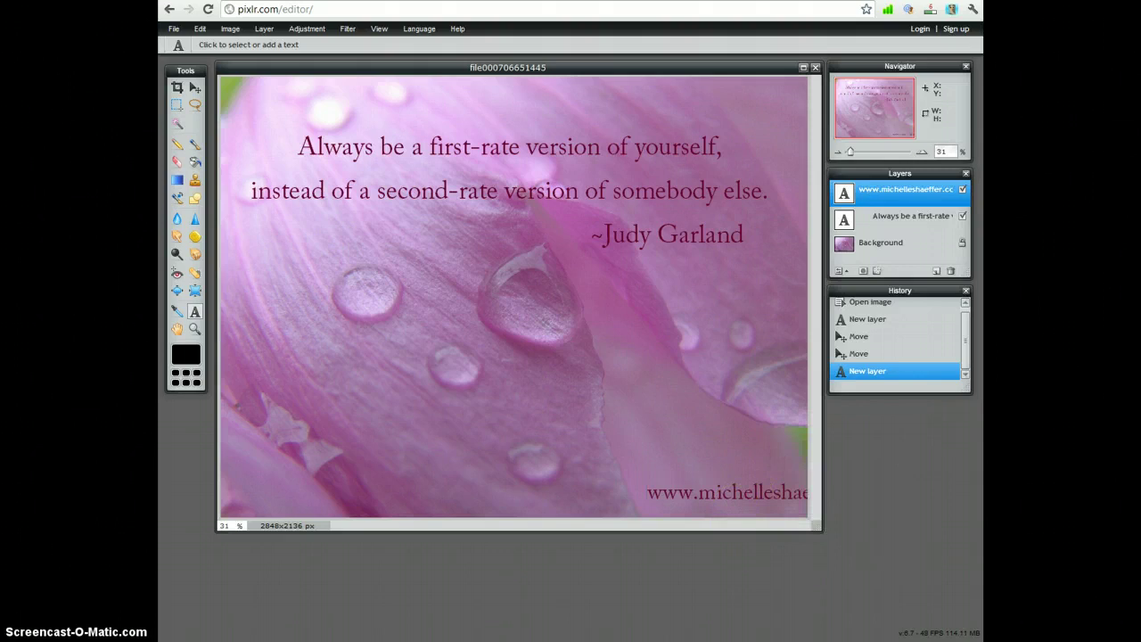
- Move the web address fully inside the bottom-right corner, discarding an accidental empty text
left_click(195, 88)
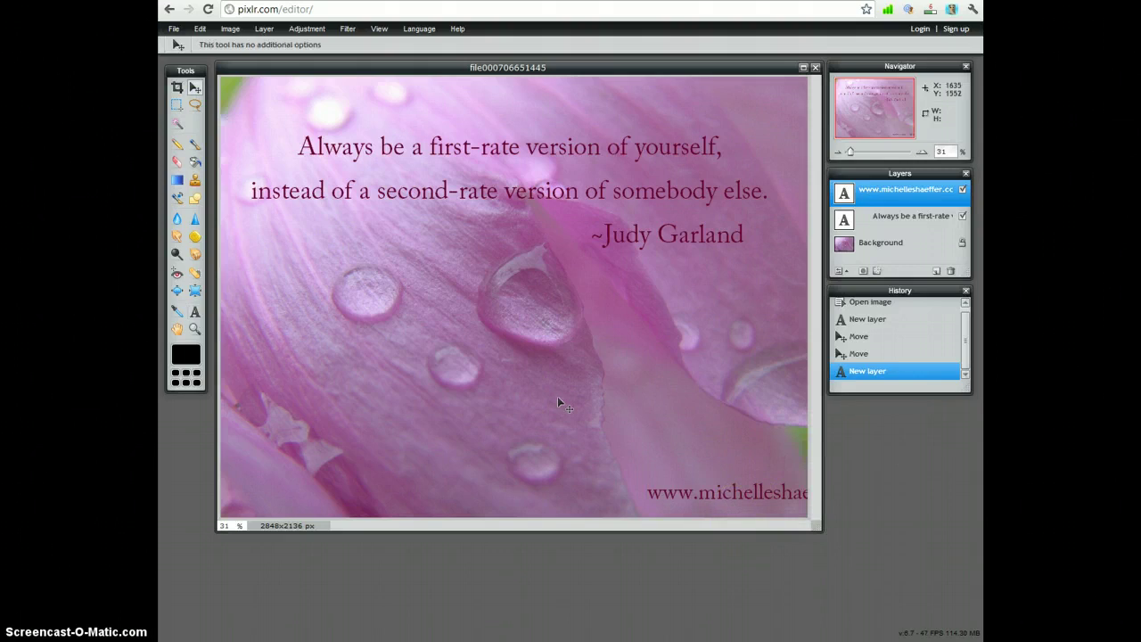
left_click_drag(726, 493, 638, 497)
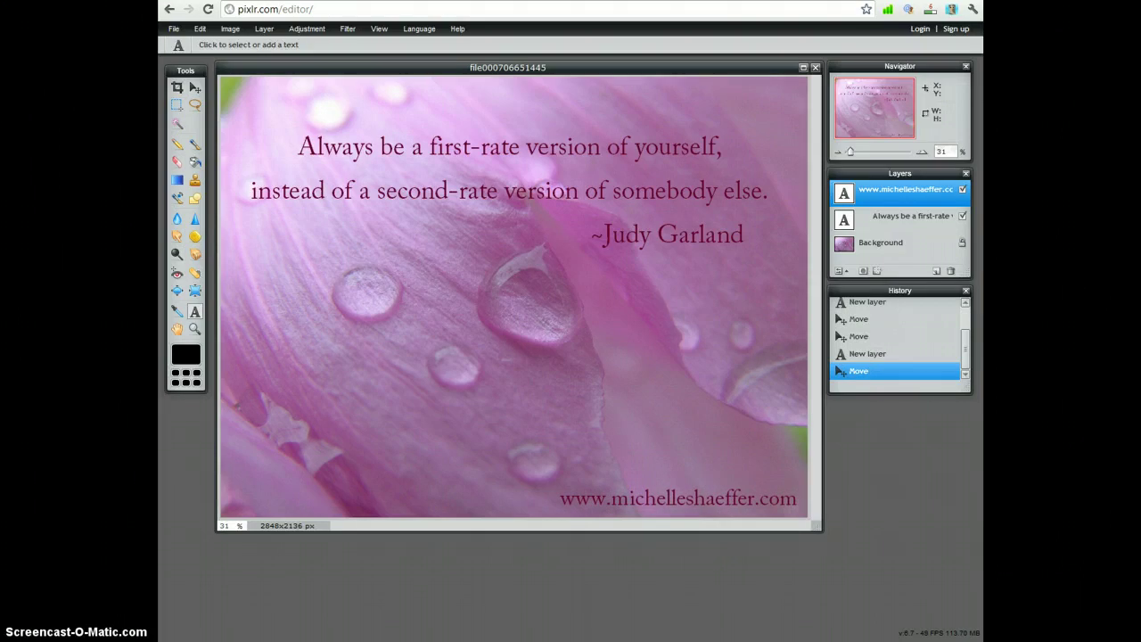
left_click(374, 293)
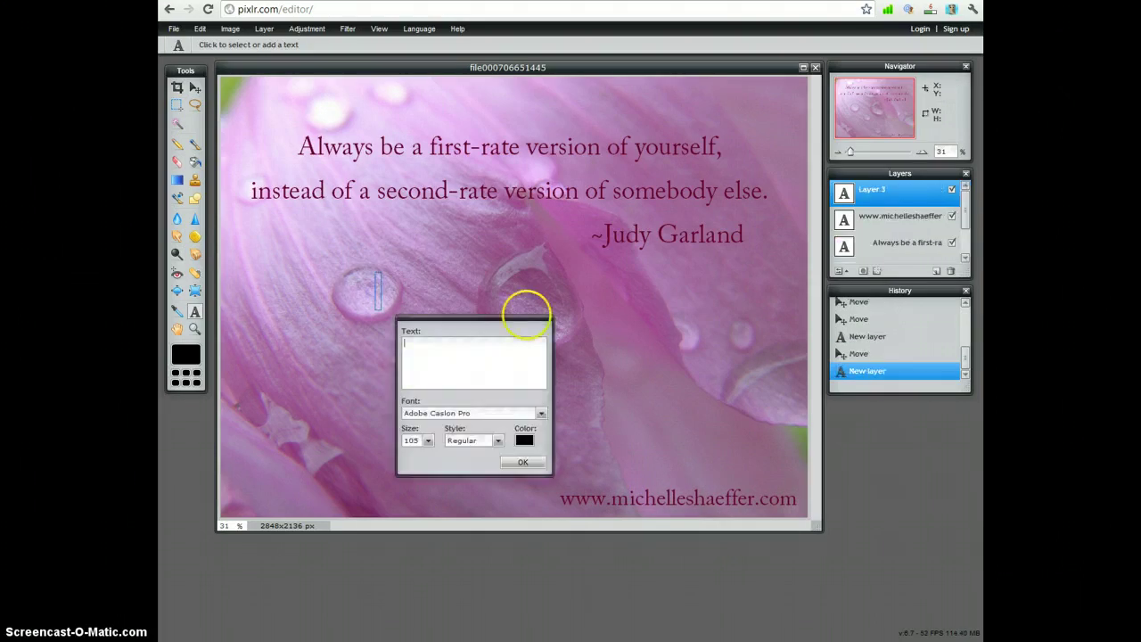
left_click(526, 462)
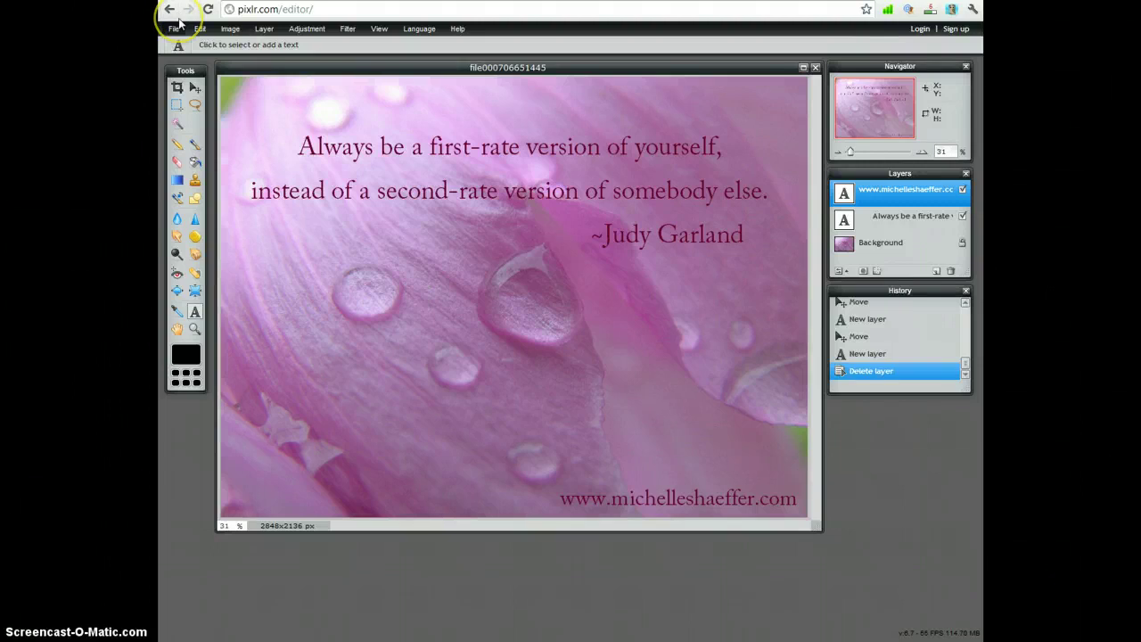
- Resize the image to width 640 with constrained proportions, giving 640 × 480 px
left_click(230, 28)
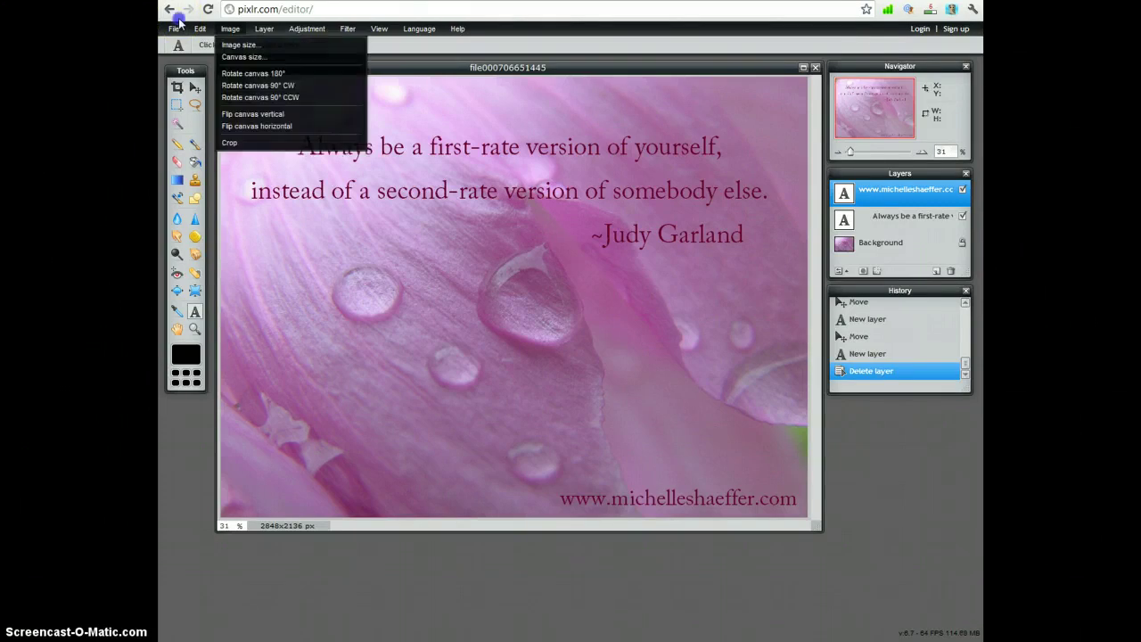
key("Return")
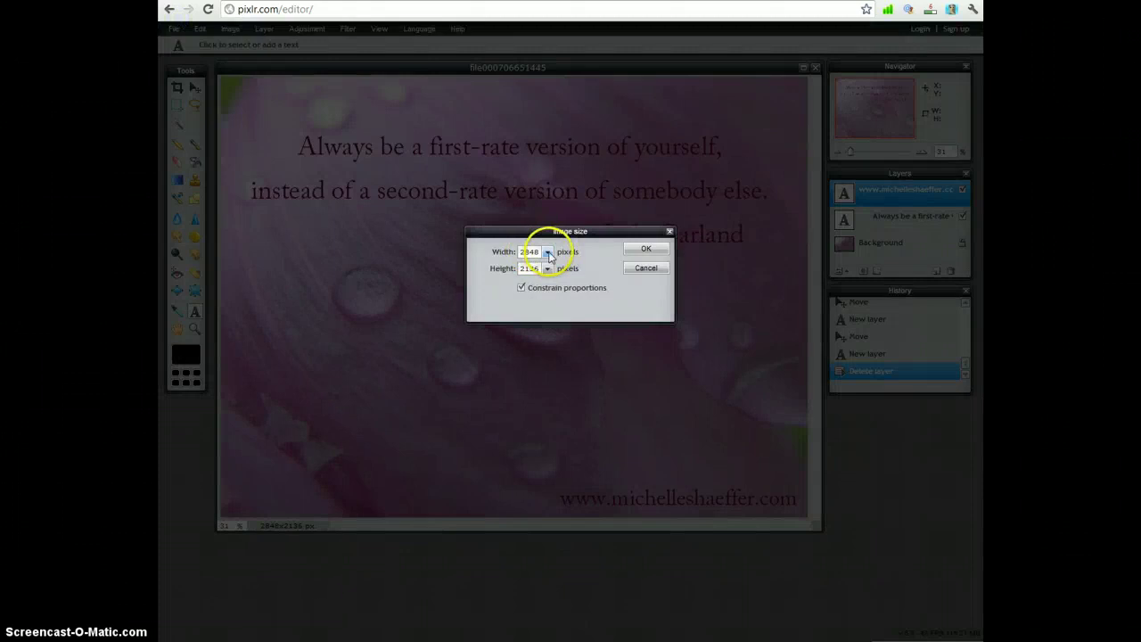
left_click(547, 252)
left_click_drag(518, 271, 496, 272)
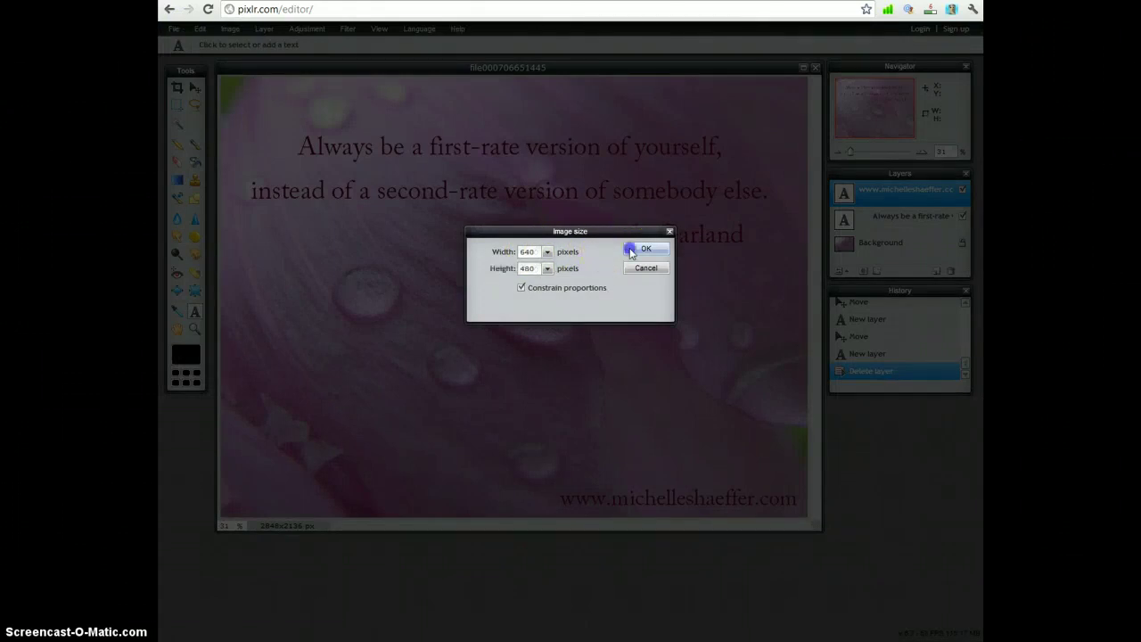
left_click(631, 250)
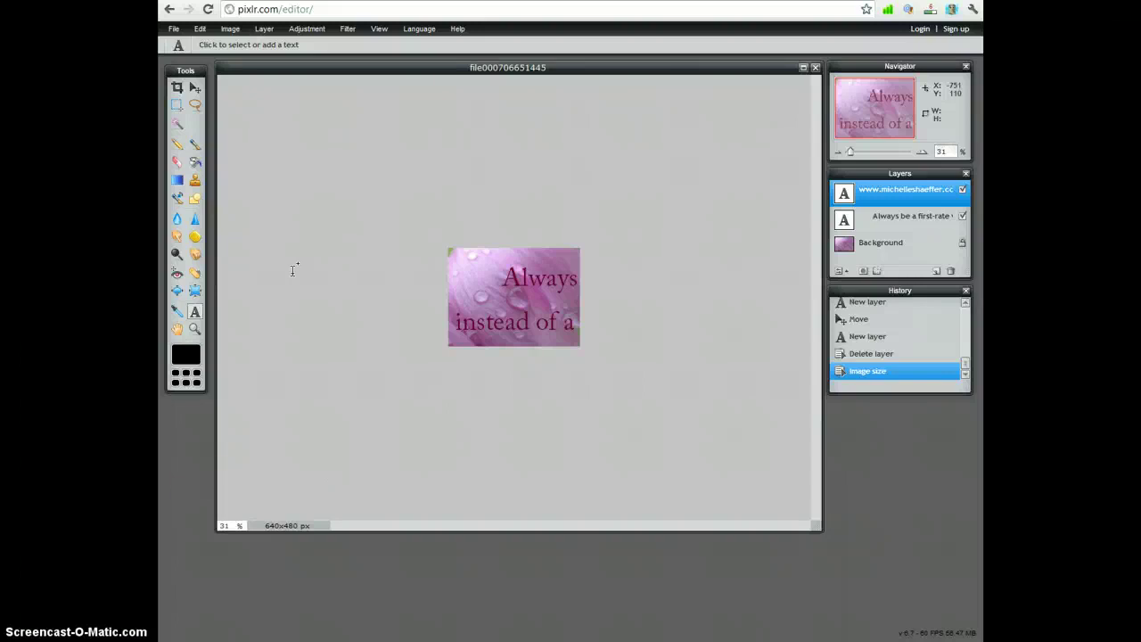
- Switch the view to Actual pixels, discarding an accidentally created empty text
left_click(379, 28)
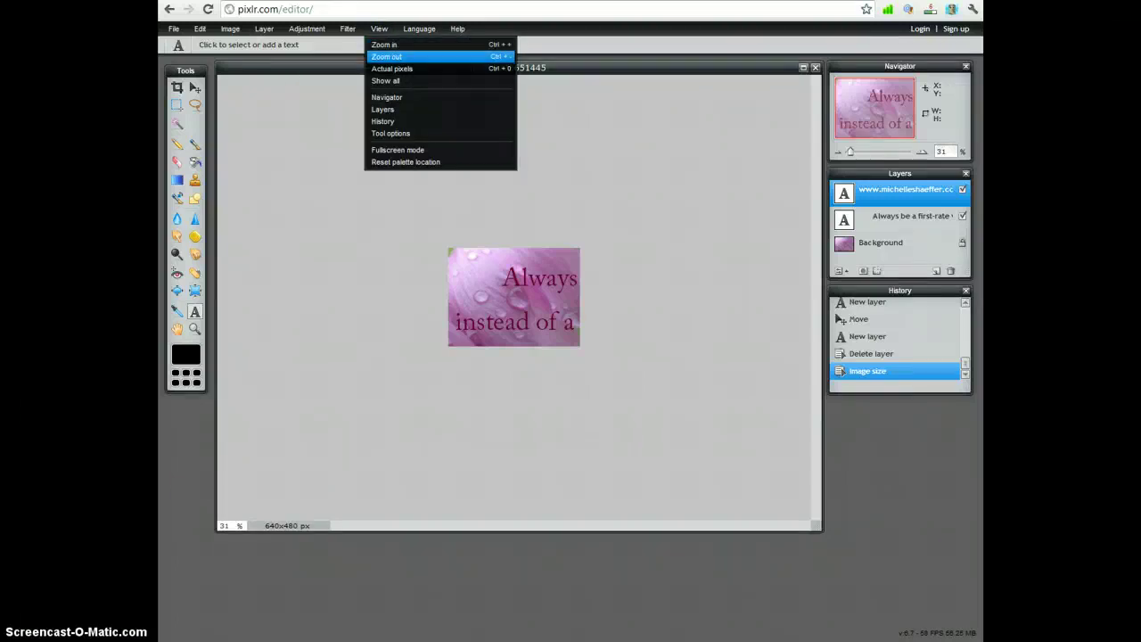
left_click(397, 69)
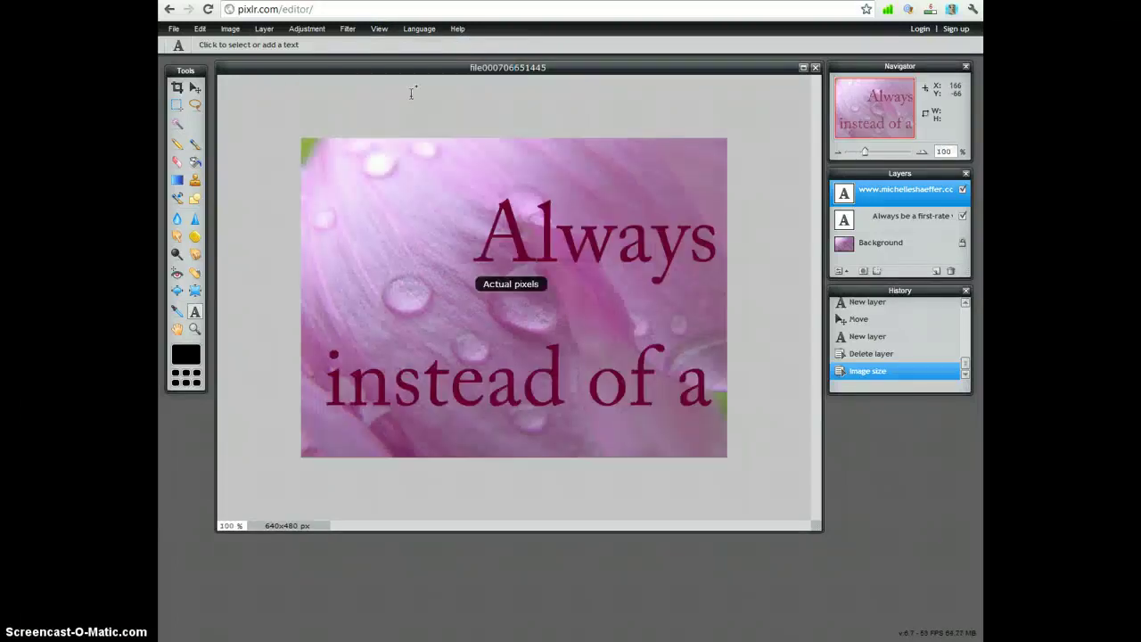
left_click(727, 323)
left_click(668, 241)
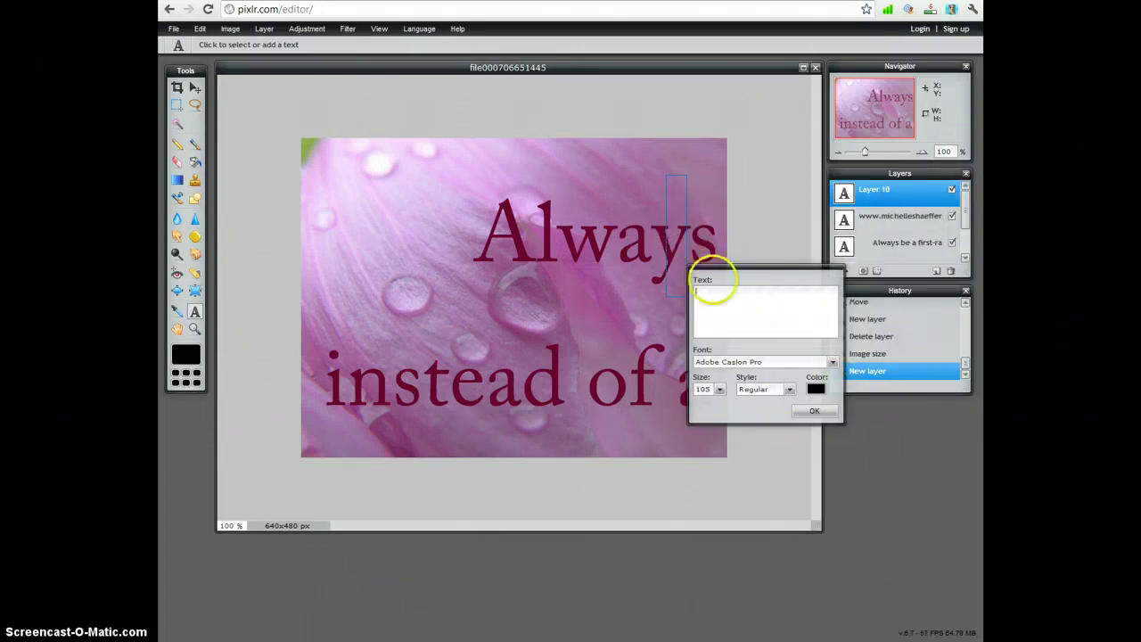
left_click(811, 412)
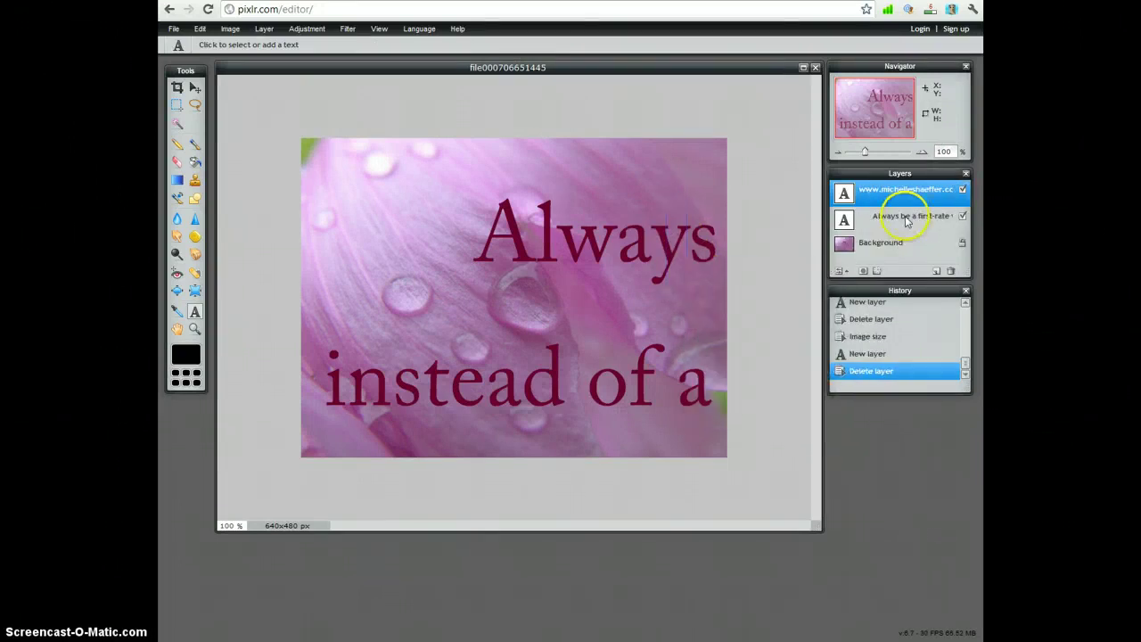
- Reduce the quote text size to 30 so all three lines fit
left_click(906, 221)
left_click(594, 242)
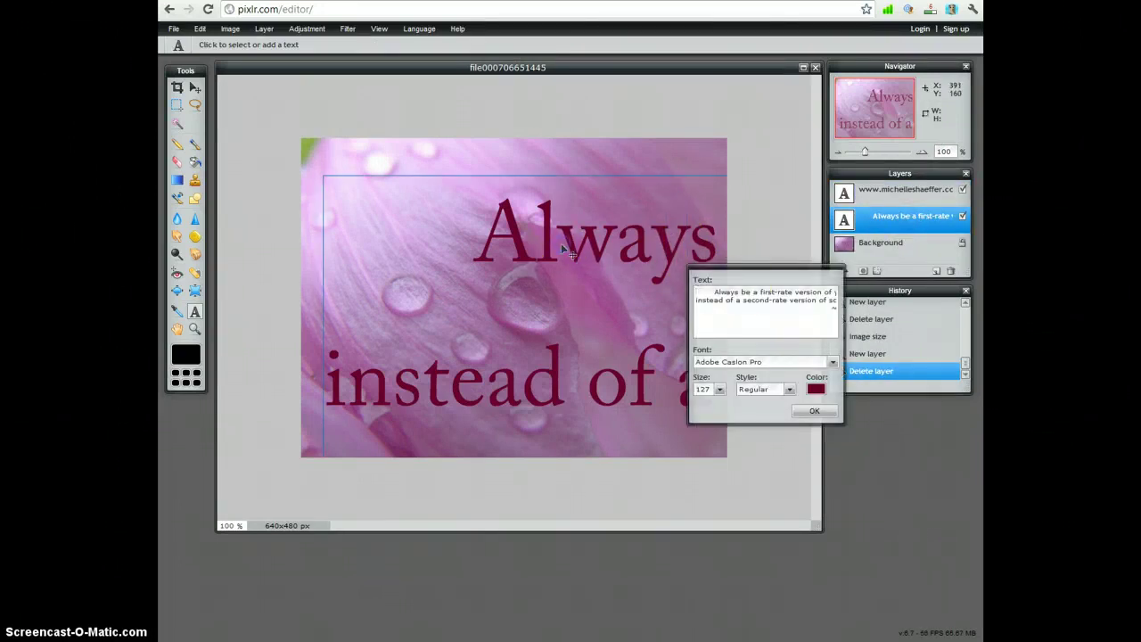
left_click(719, 390)
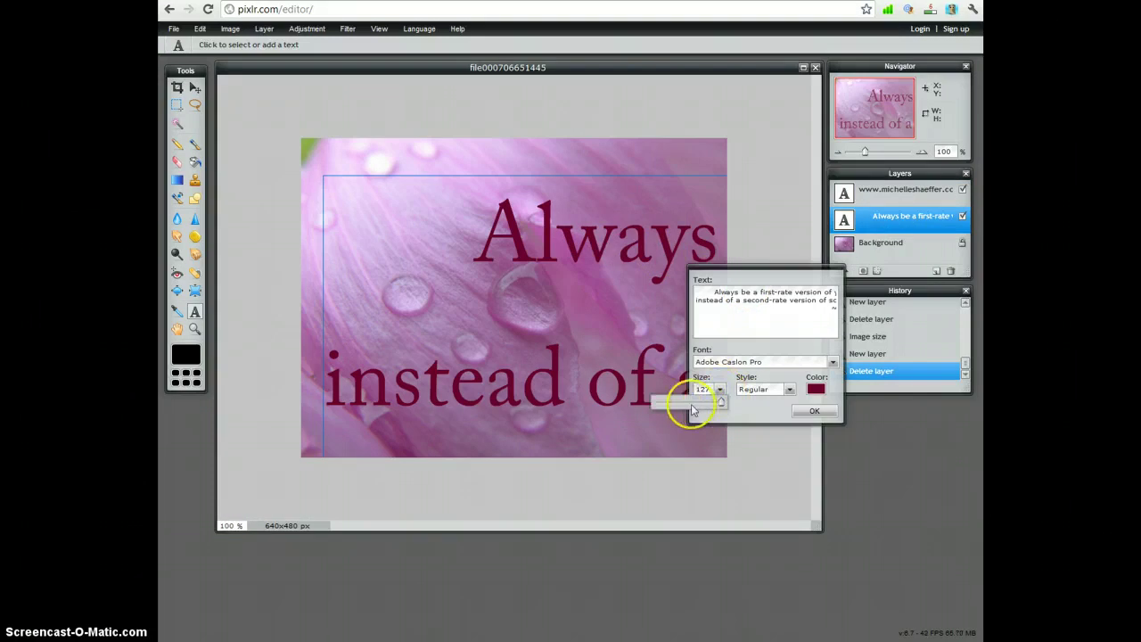
left_click(718, 403)
left_click_drag(720, 403, 672, 409)
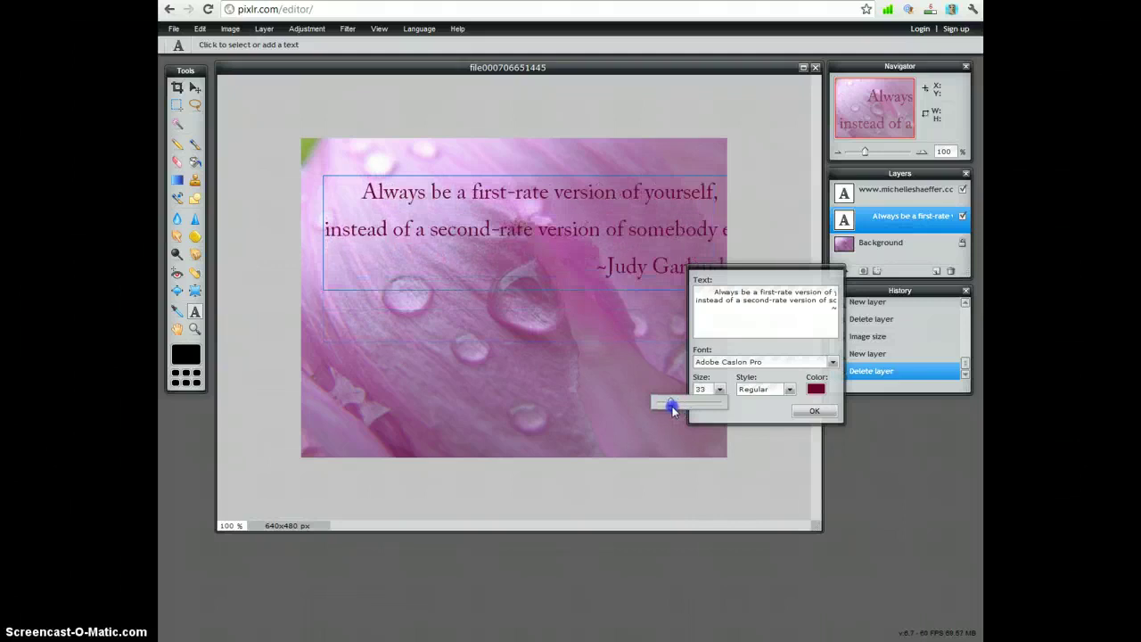
left_click(671, 402)
left_click_drag(671, 404, 668, 402)
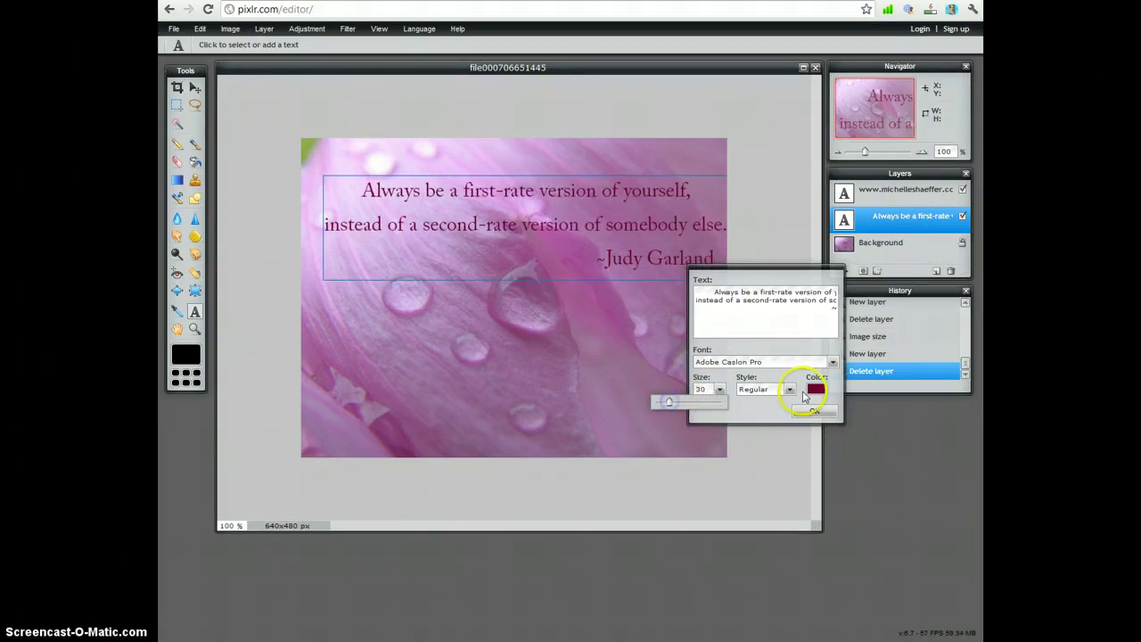
left_click(814, 412)
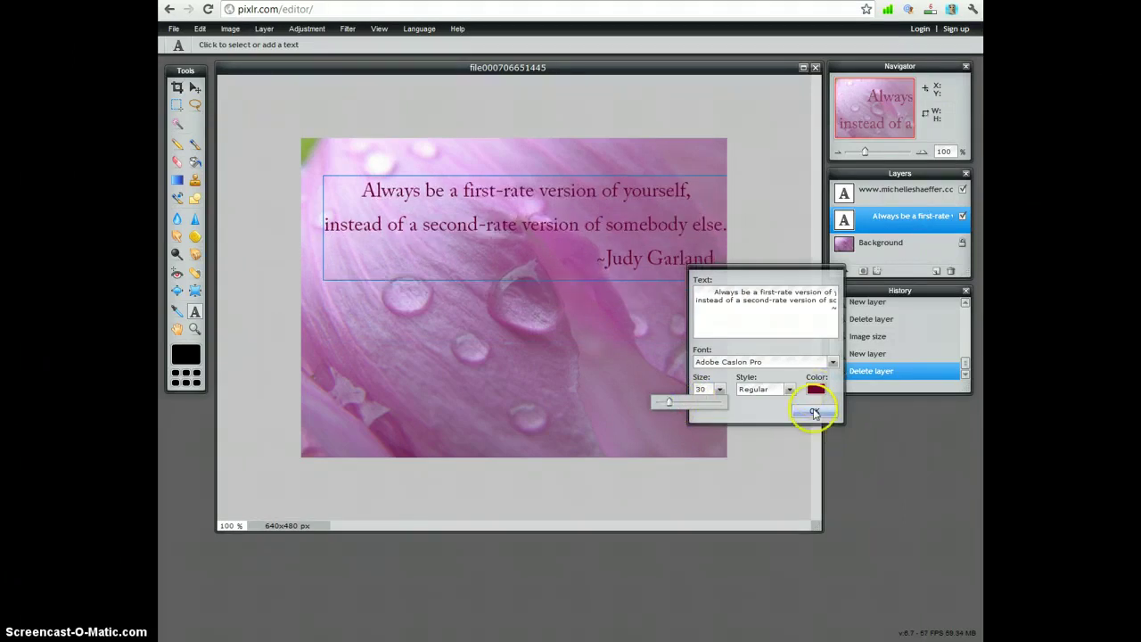
- Nudge the quote slightly left and bring the web address layer onto the image
left_click(193, 89)
left_click_drag(522, 191, 547, 219)
left_click(881, 189)
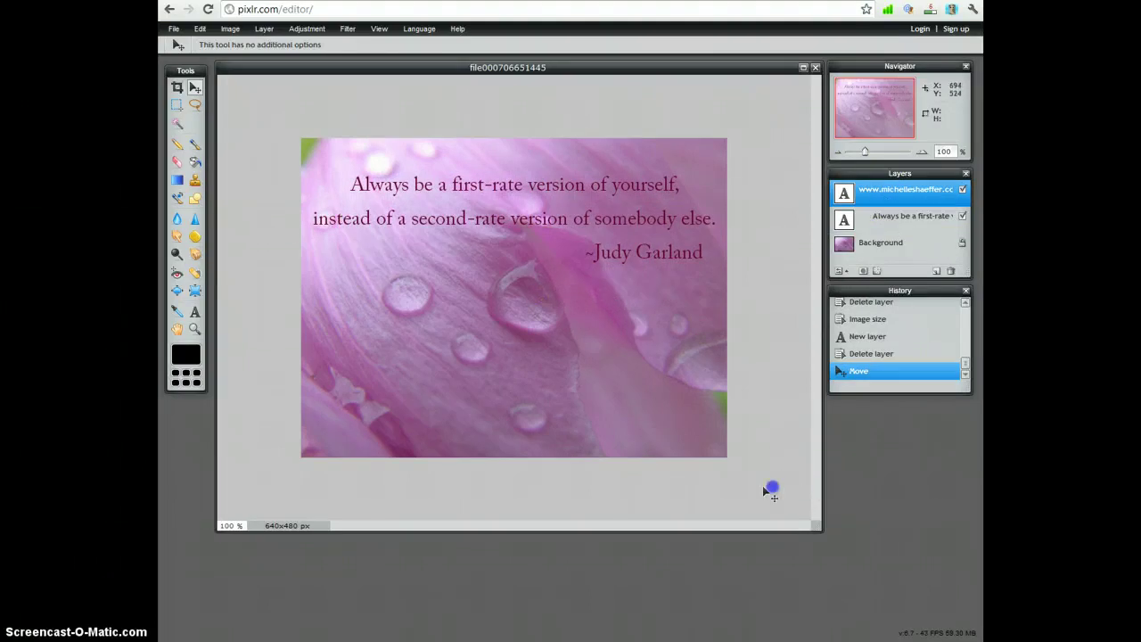
left_click_drag(762, 485, 592, 416)
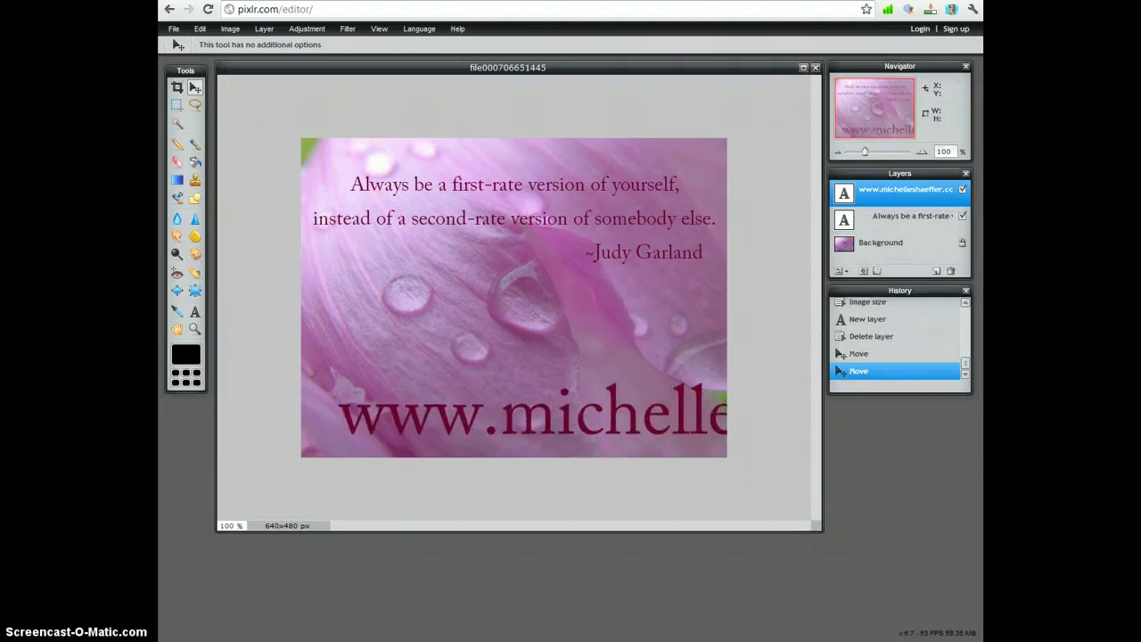
- Shrink the web address text from 105 to size 30 and place it bottom-right
left_click(195, 311)
left_click(519, 409)
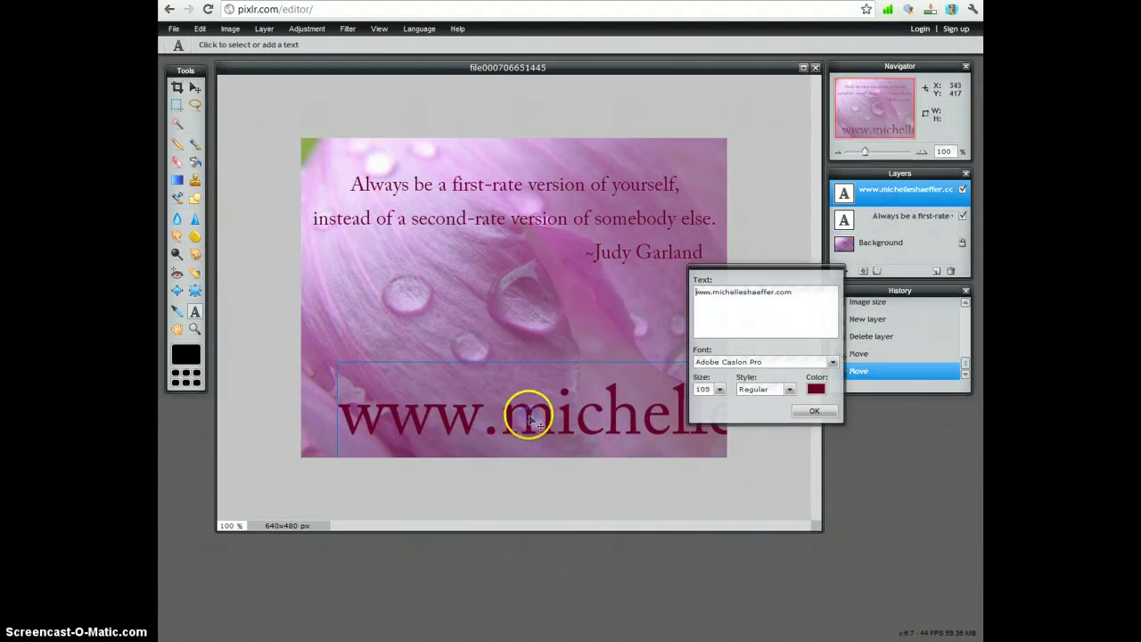
left_click(718, 391)
left_click_drag(709, 402, 670, 408)
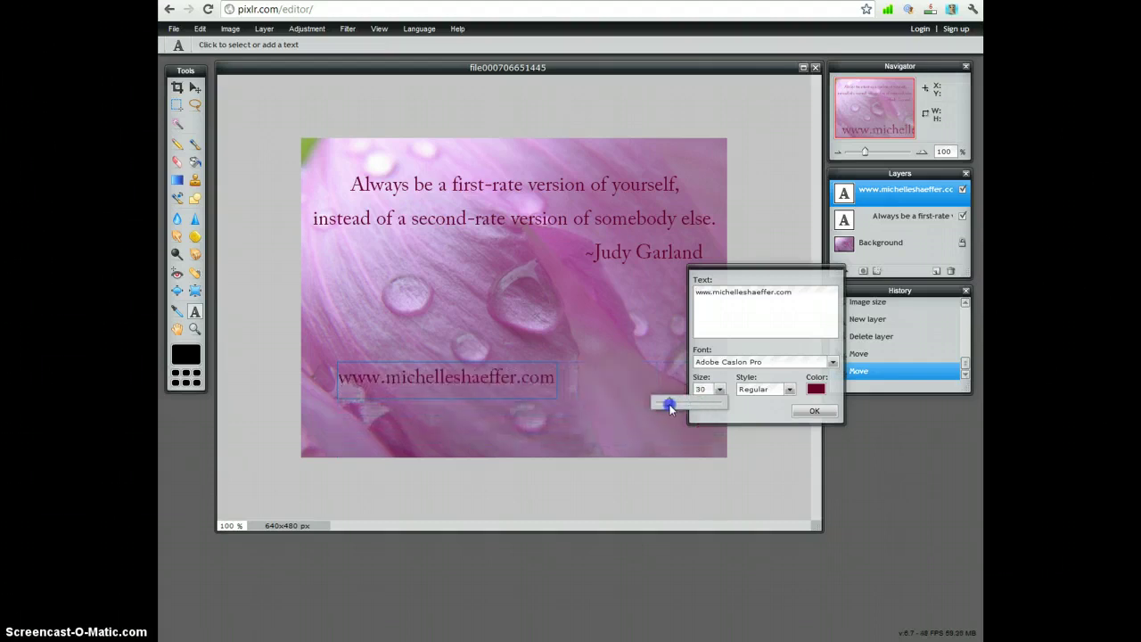
left_click(814, 410)
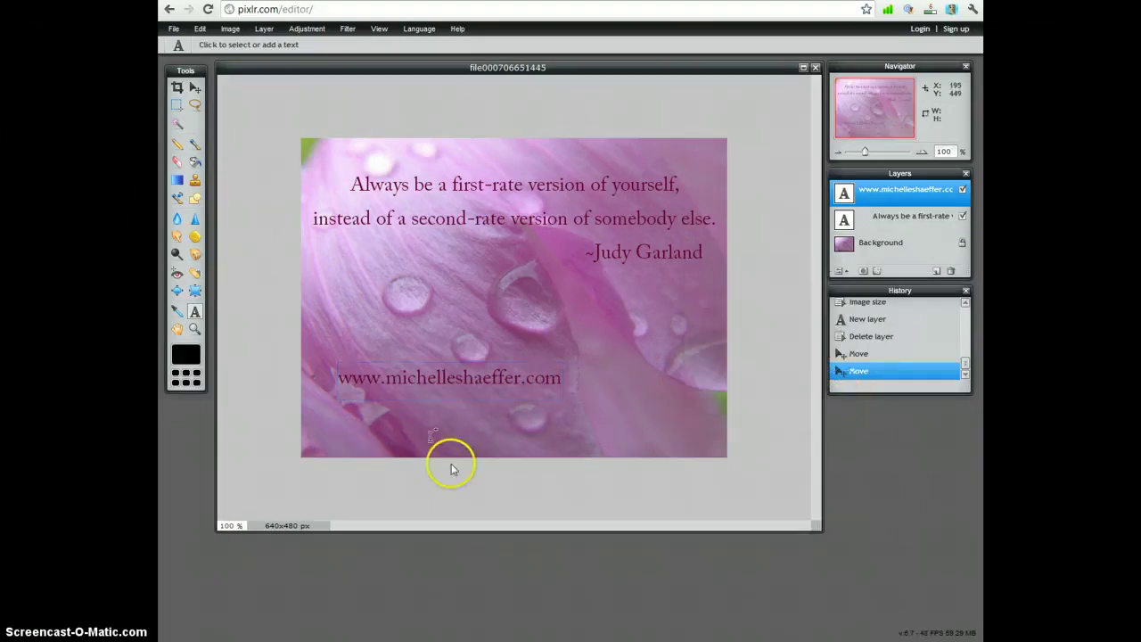
left_click(195, 86)
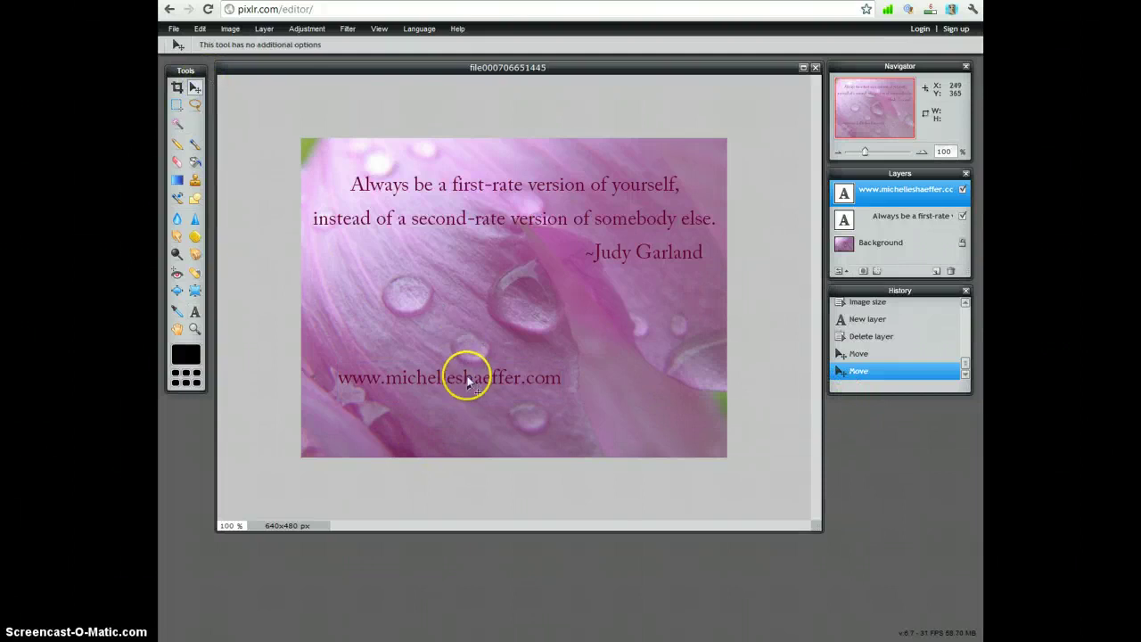
left_click_drag(468, 383, 625, 442)
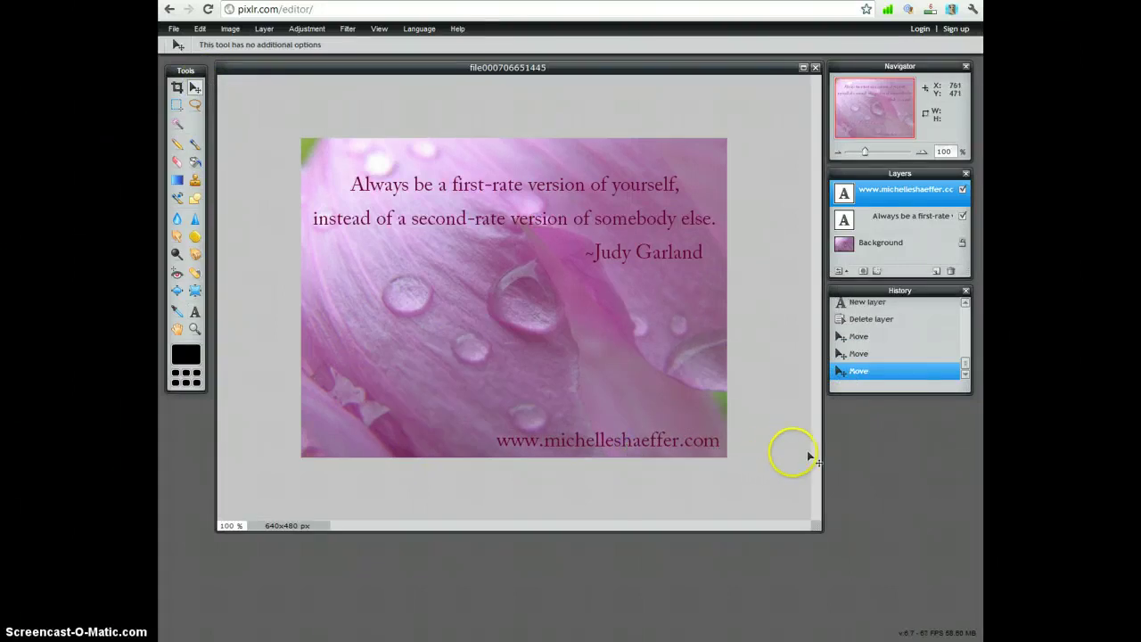
- Open Layer styles for the quote and try a drop shadow at distance 2, then remove it
left_click(928, 220)
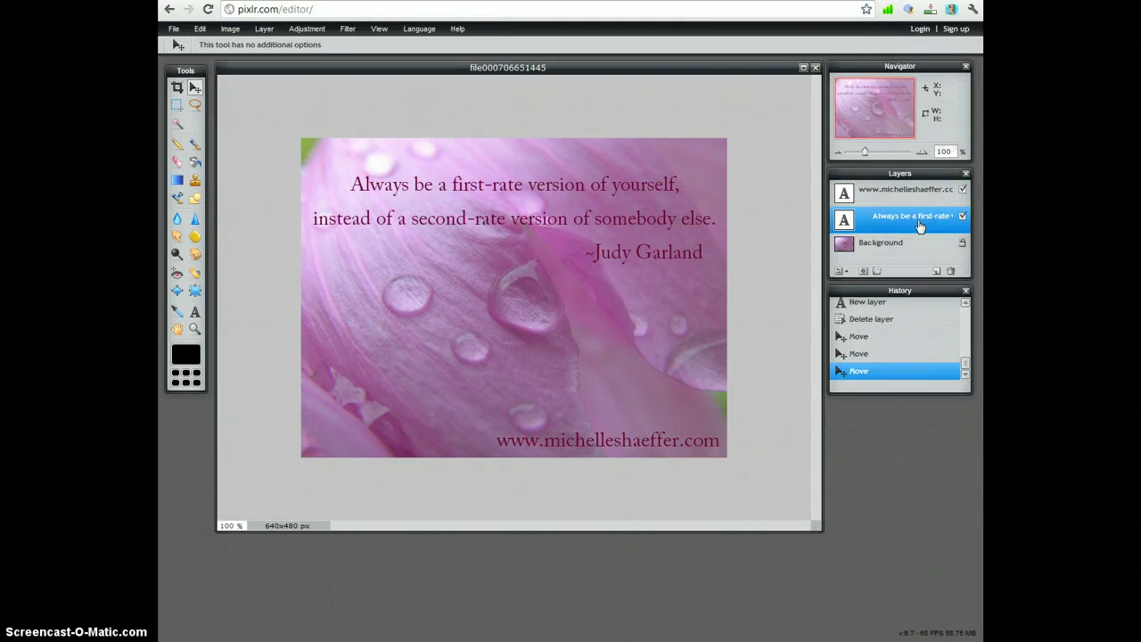
left_click(866, 222)
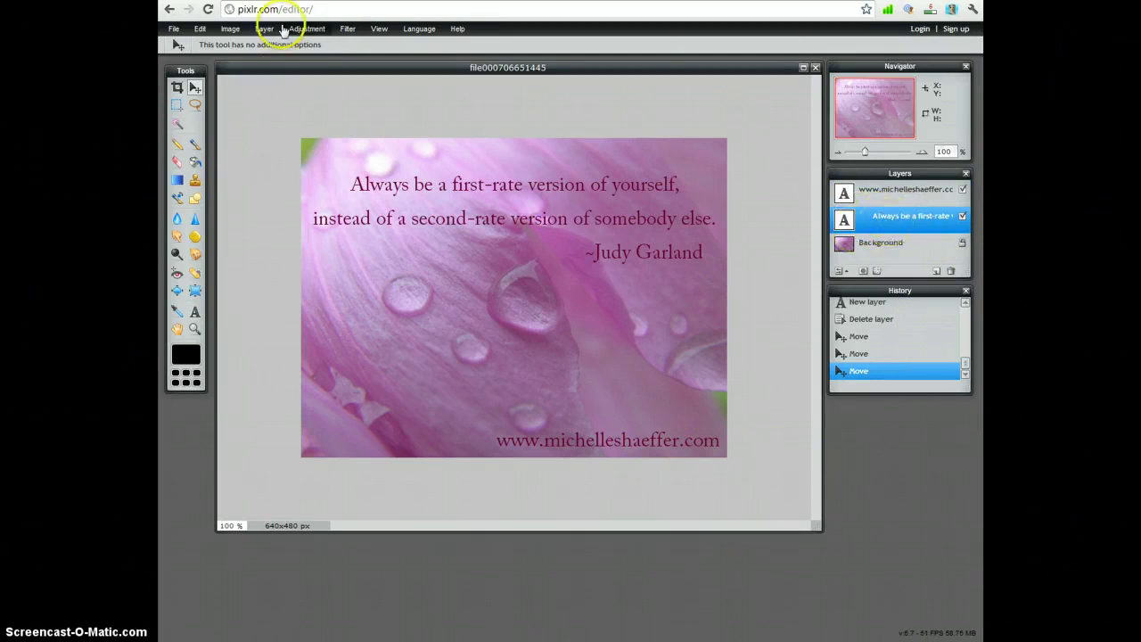
left_click(265, 29)
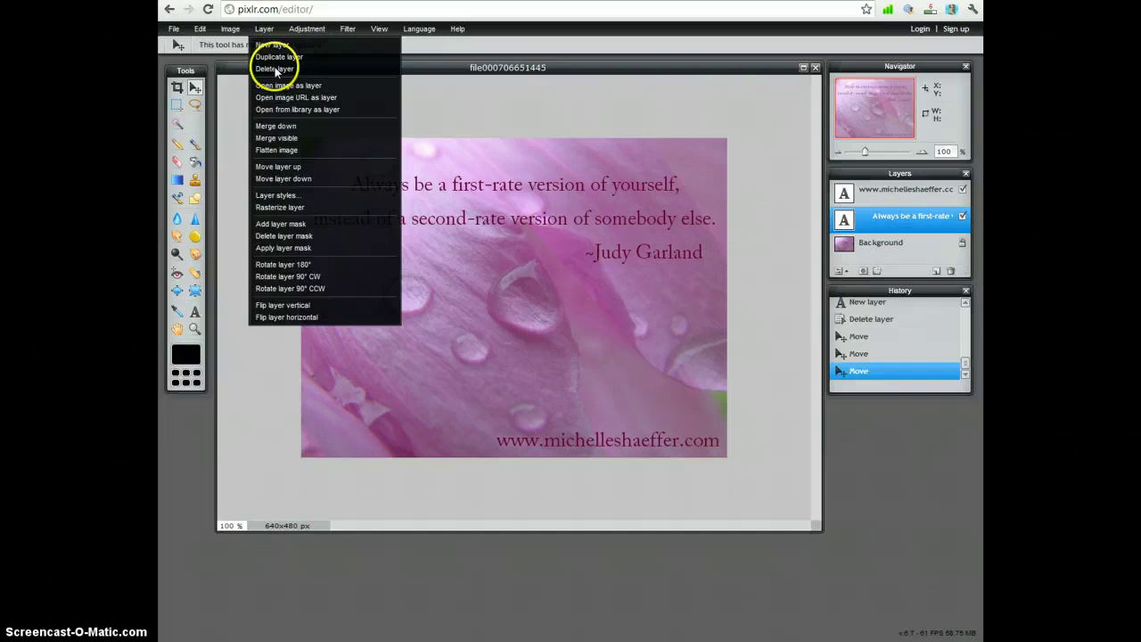
left_click(283, 194)
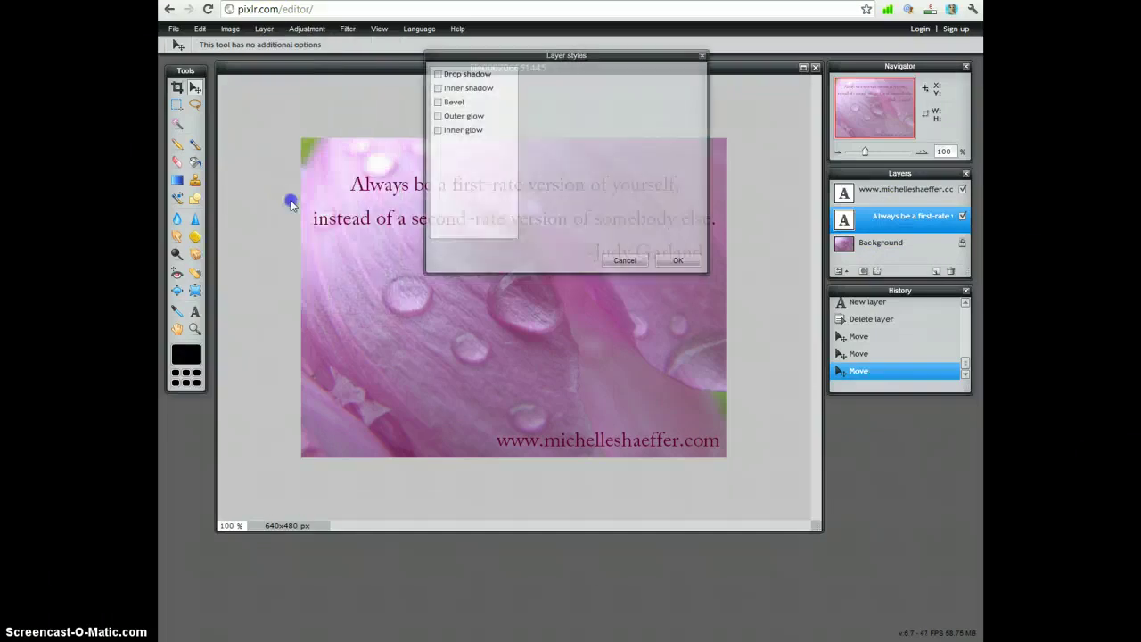
left_click(465, 73)
left_click_drag(506, 56, 732, 99)
left_click_drag(829, 147, 826, 152)
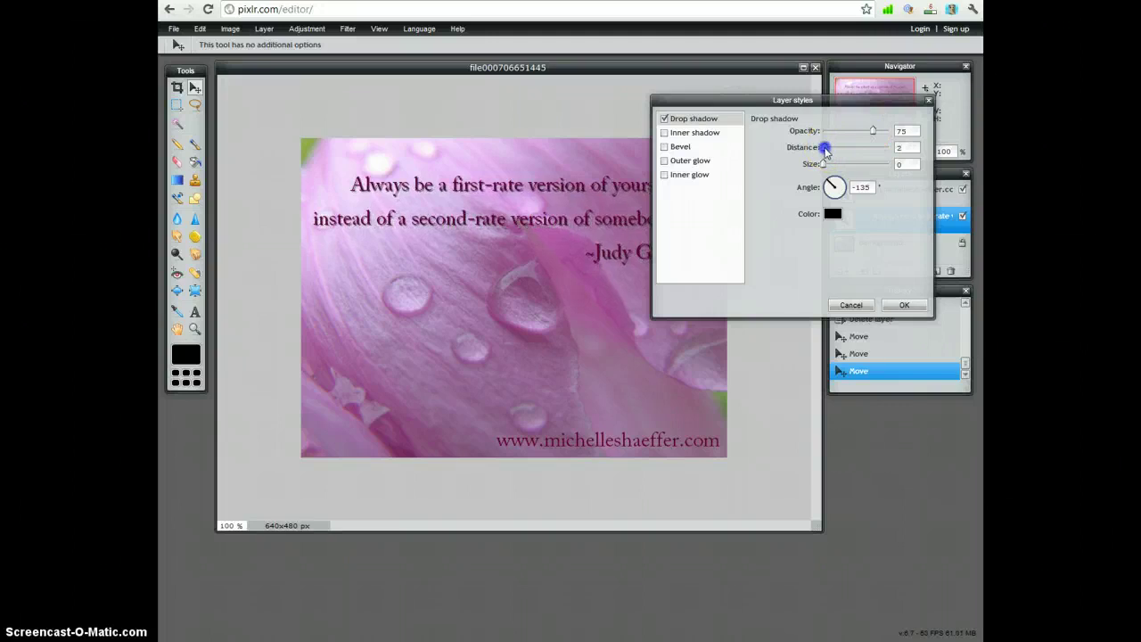
left_click(664, 119)
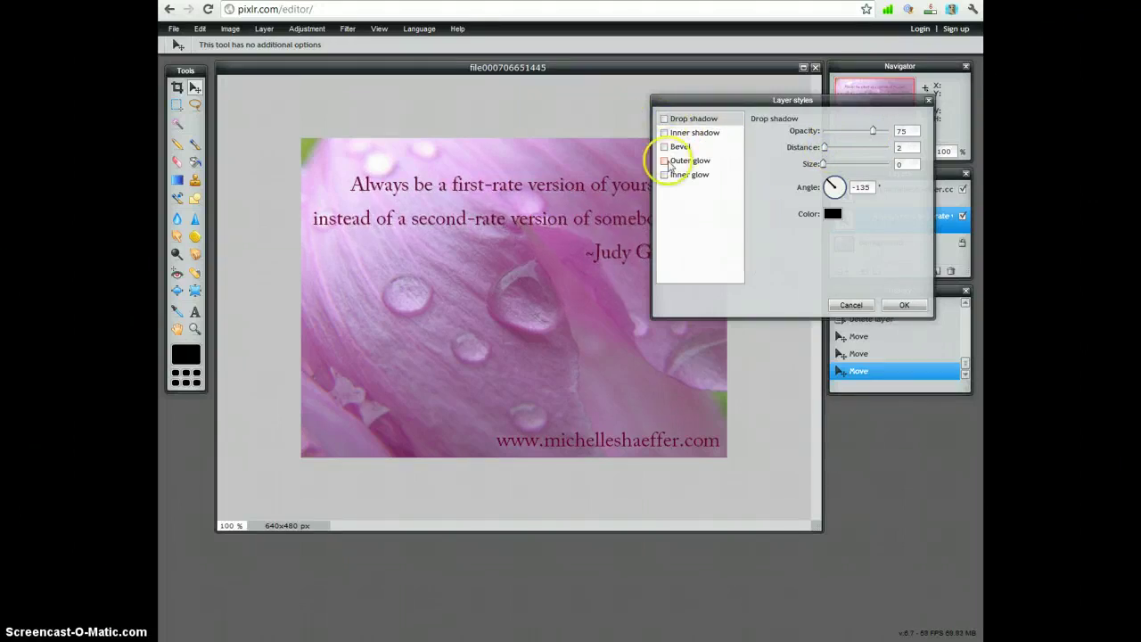
- Add a white outer glow to the quote with size reduced from 16 to 11 and adjusted hardness
left_click(664, 162)
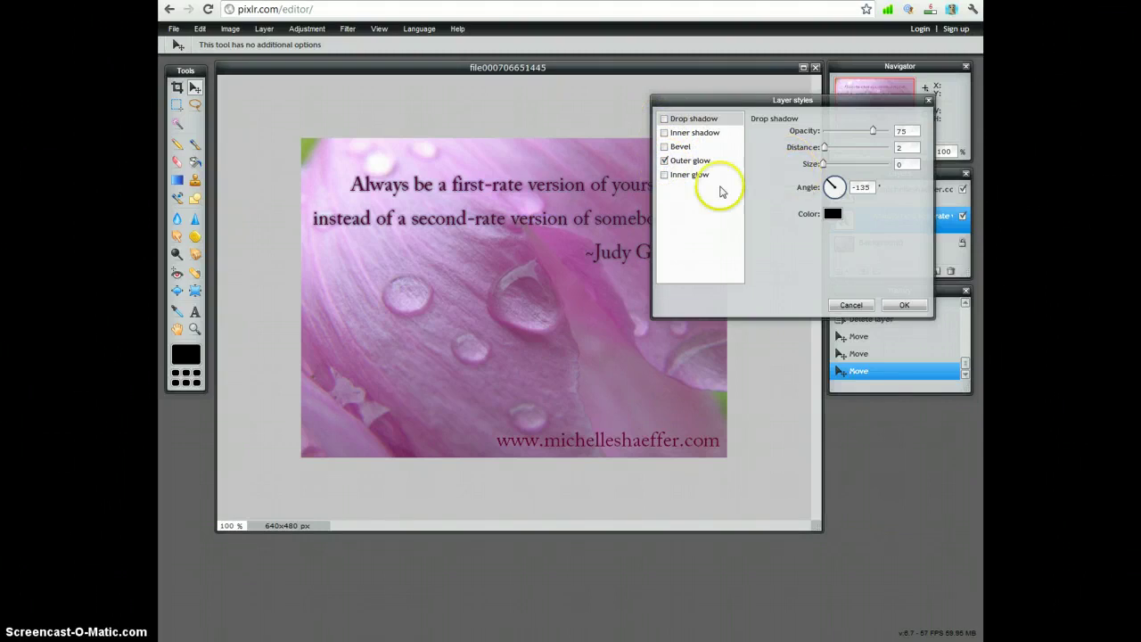
left_click(686, 160)
left_click(838, 192)
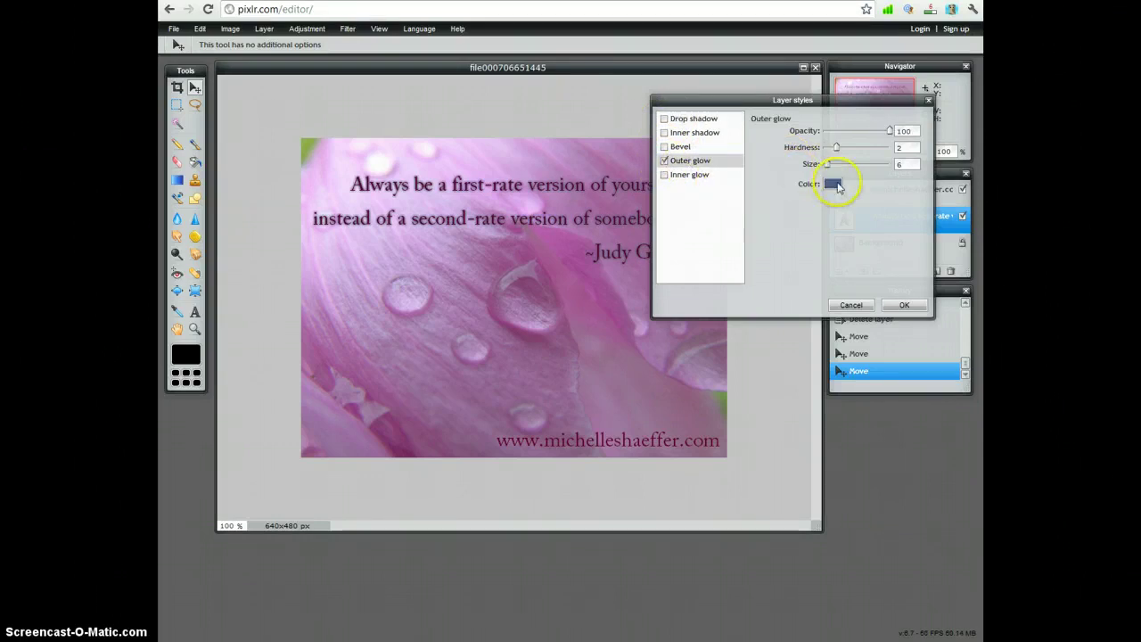
left_click_drag(719, 178, 711, 122)
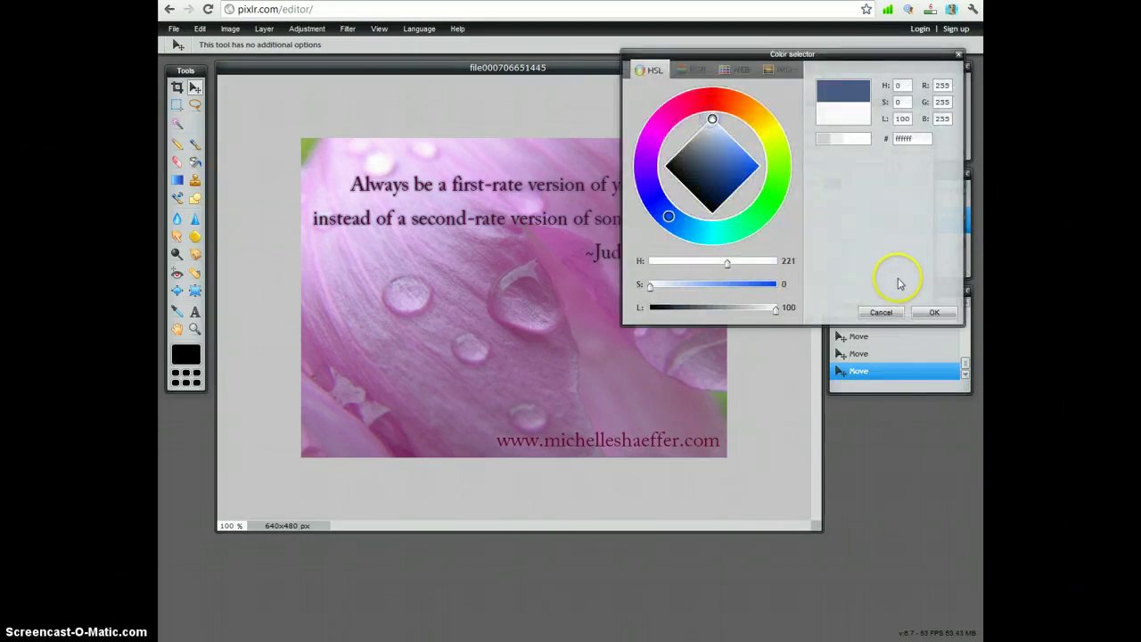
left_click(932, 312)
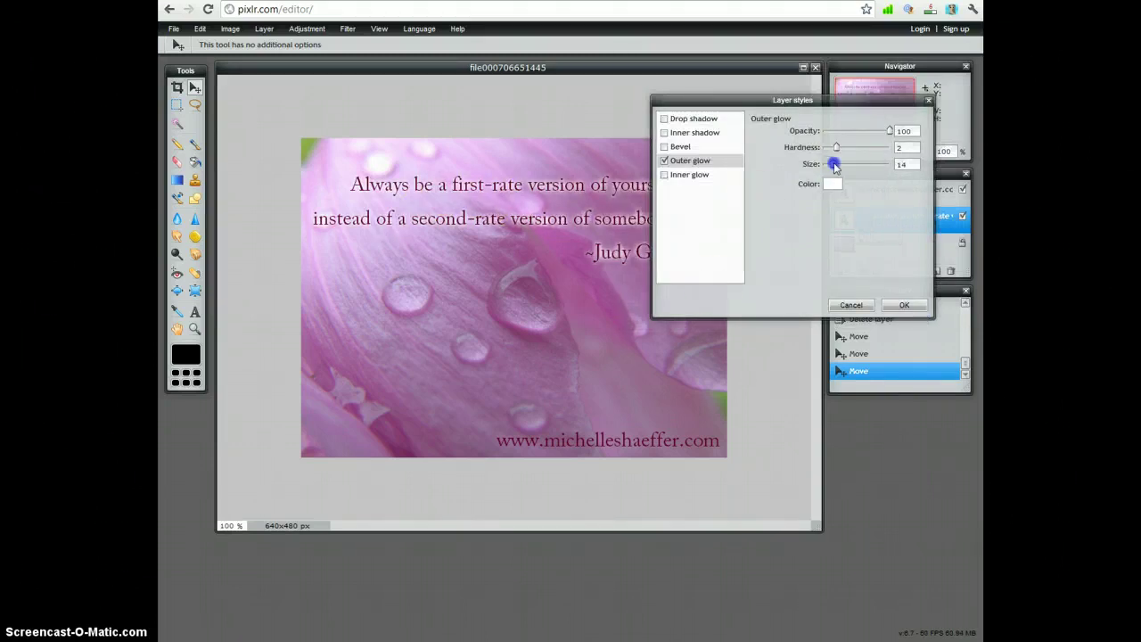
left_click_drag(835, 166, 829, 153)
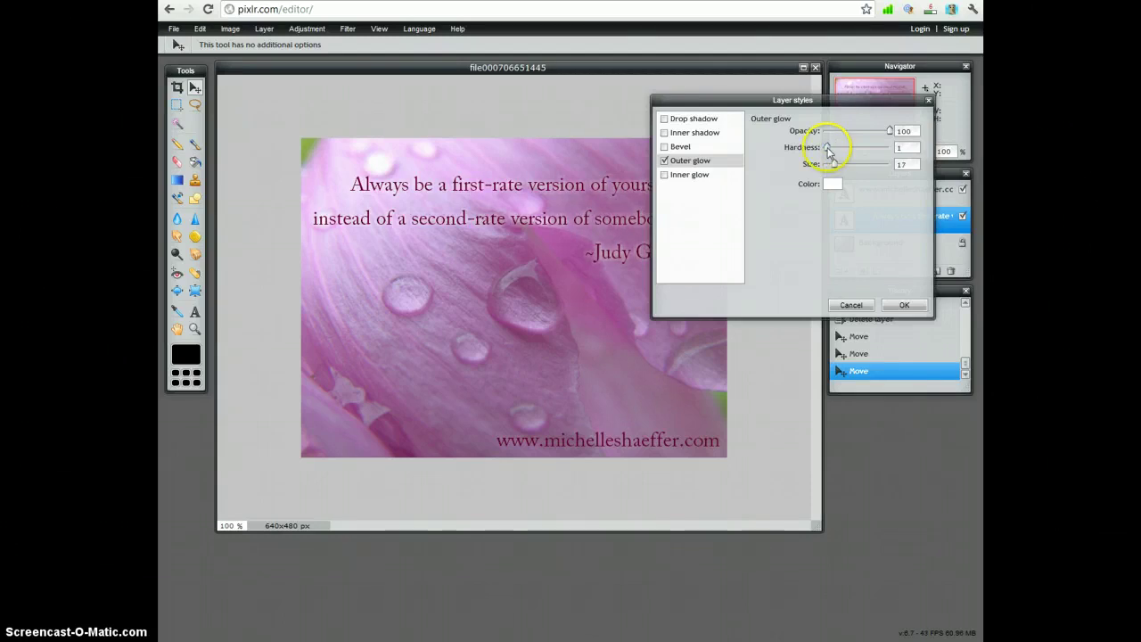
left_click_drag(828, 146, 832, 170)
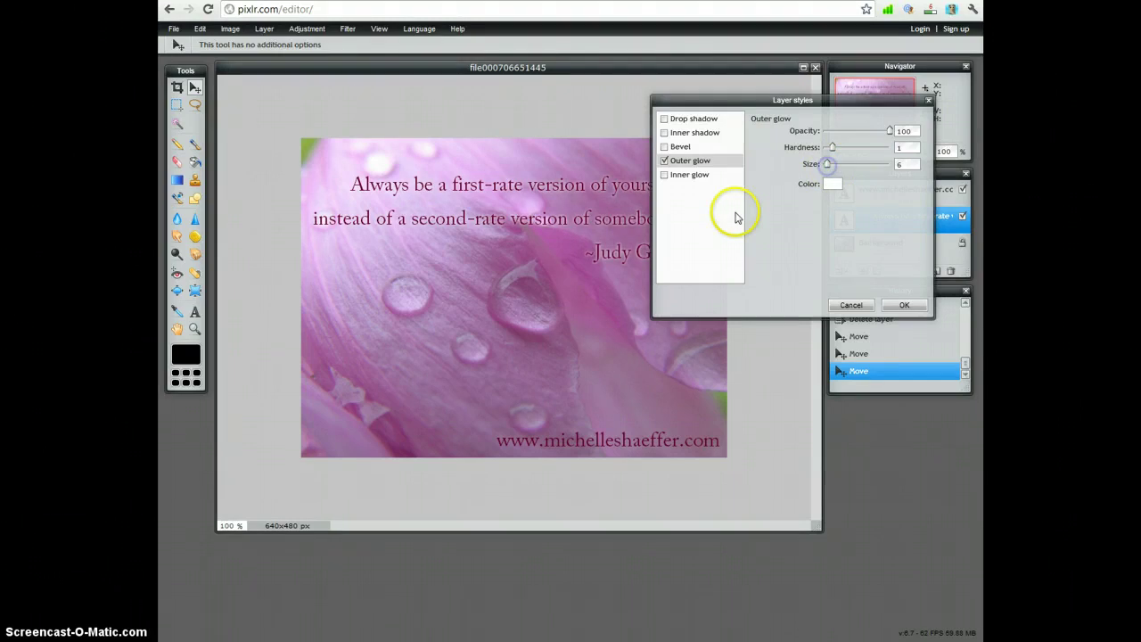
- Retry a drop shadow at distance 1, remove it, and apply the outer glow only
left_click(691, 122)
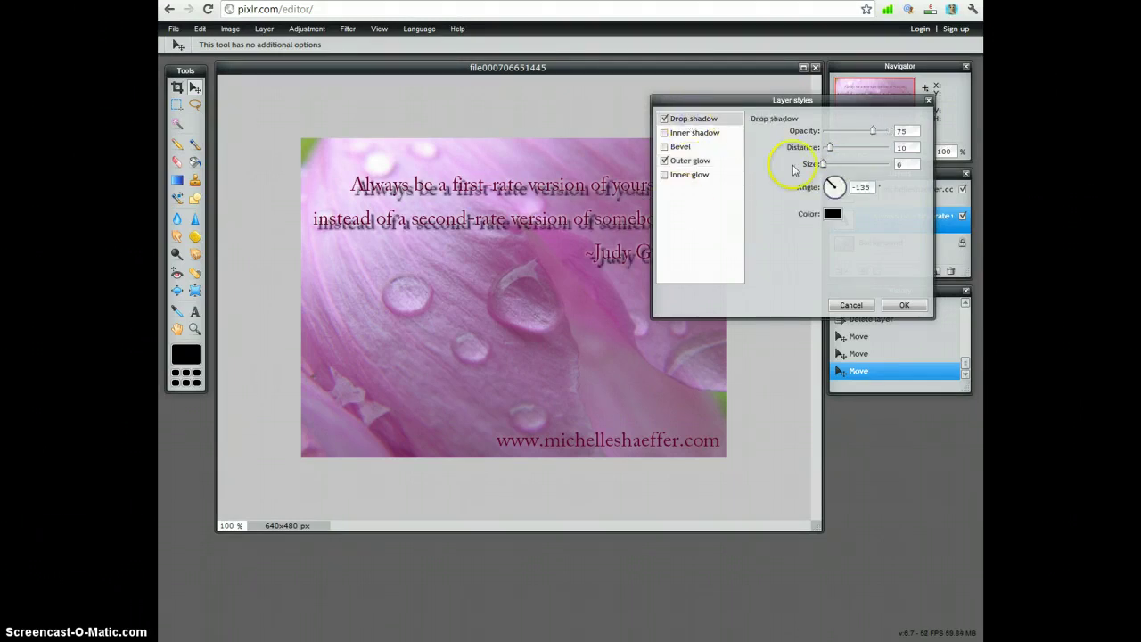
left_click_drag(828, 151, 825, 152)
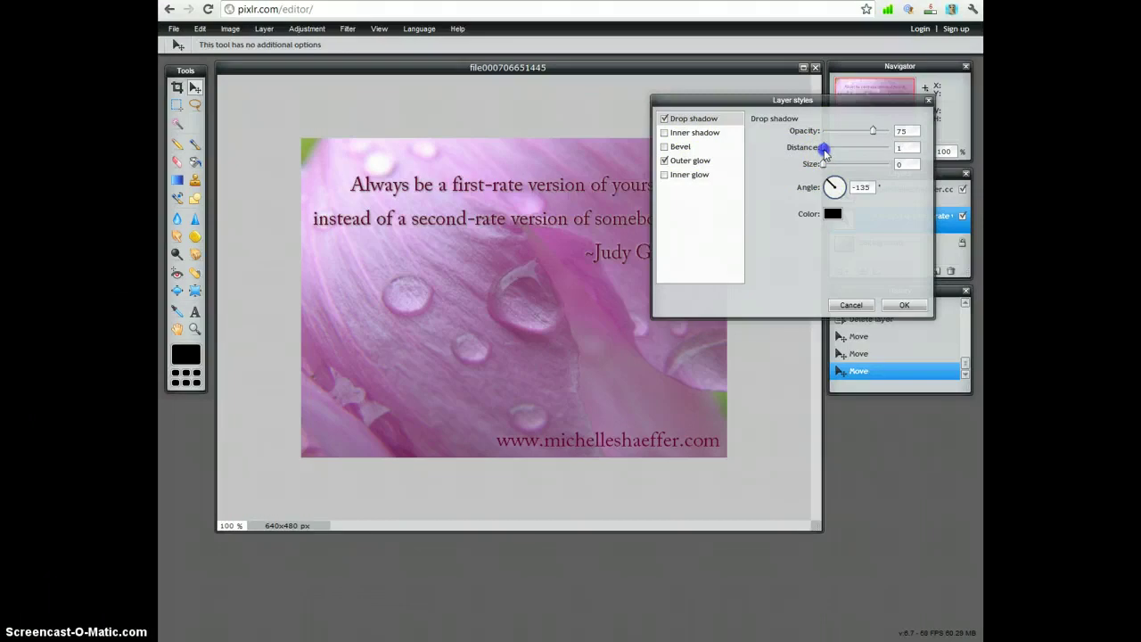
left_click(664, 118)
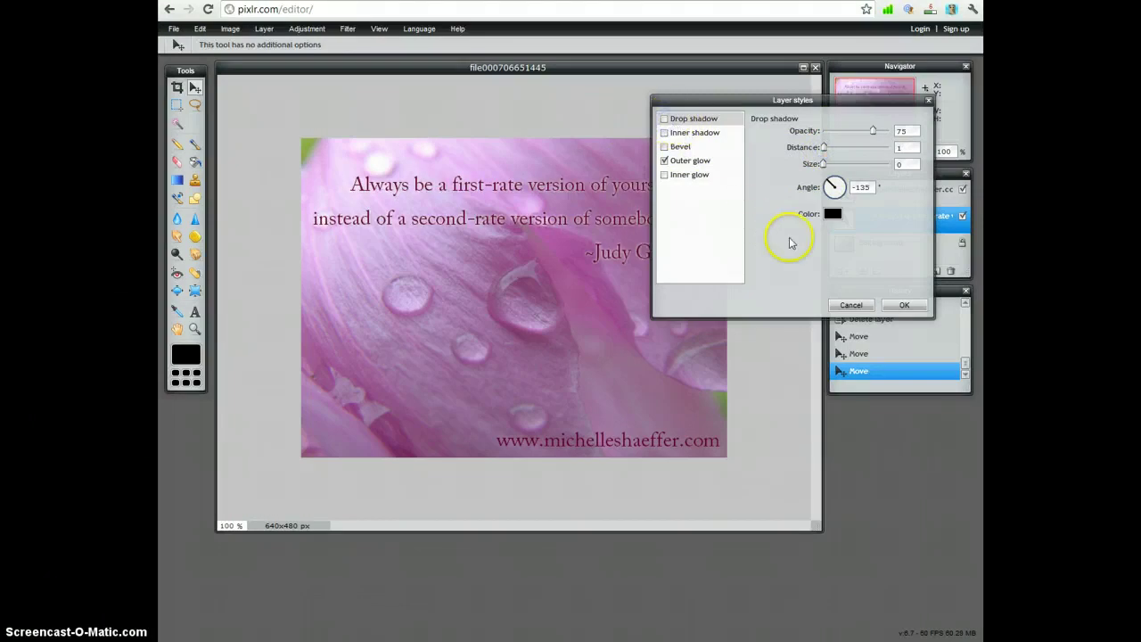
left_click(904, 305)
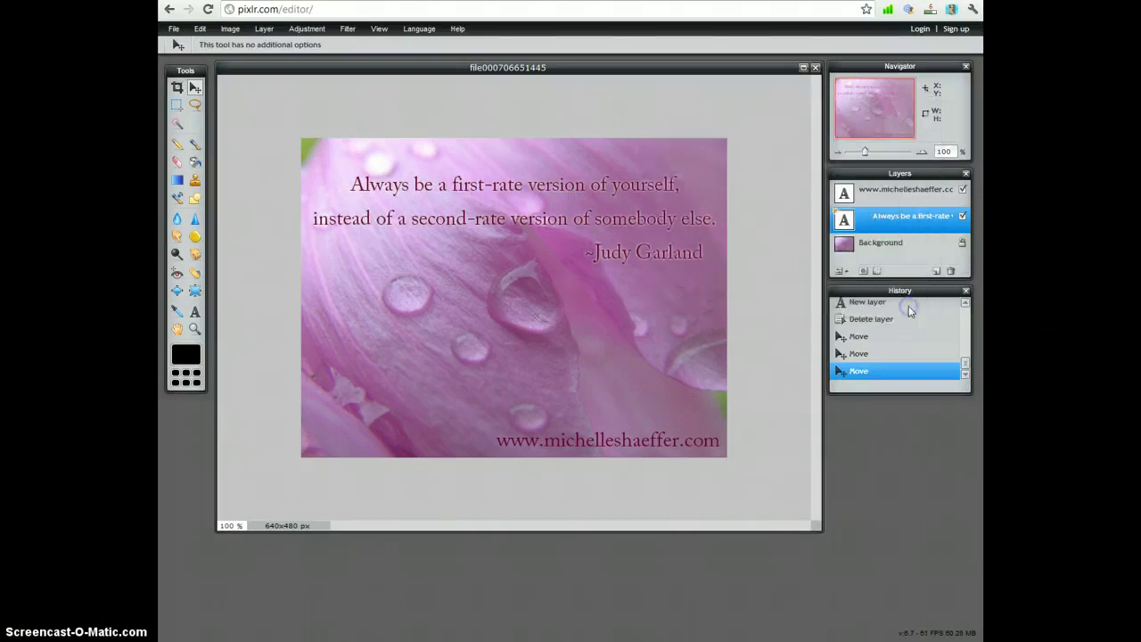
- Make the quote text Bold and nudge it slightly higher near the top of the image
left_click(196, 311)
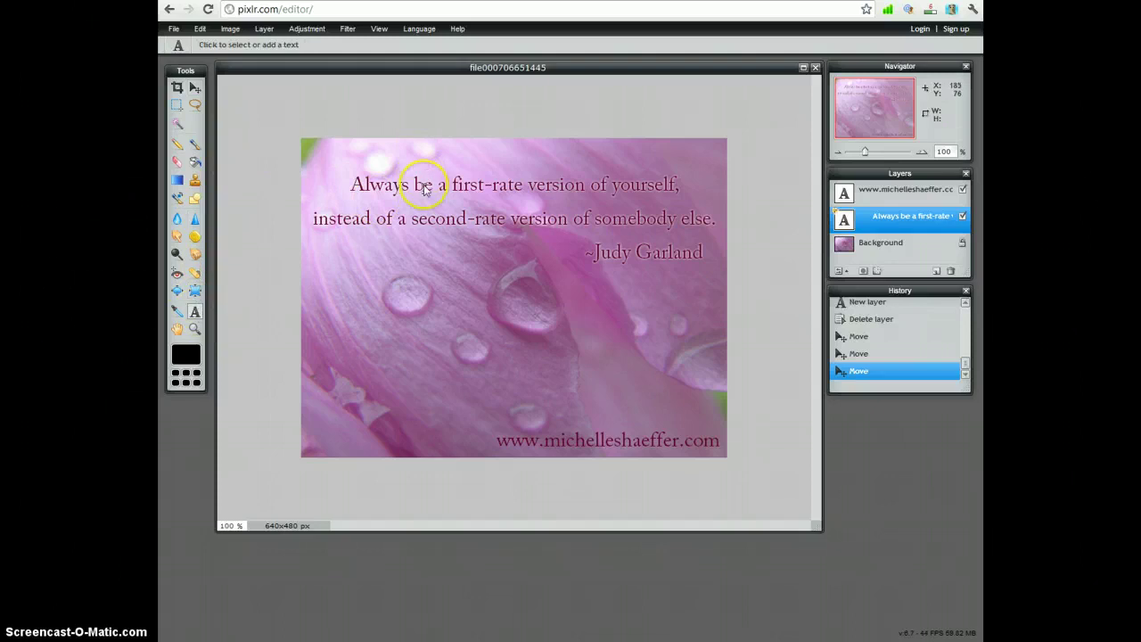
left_click(425, 189)
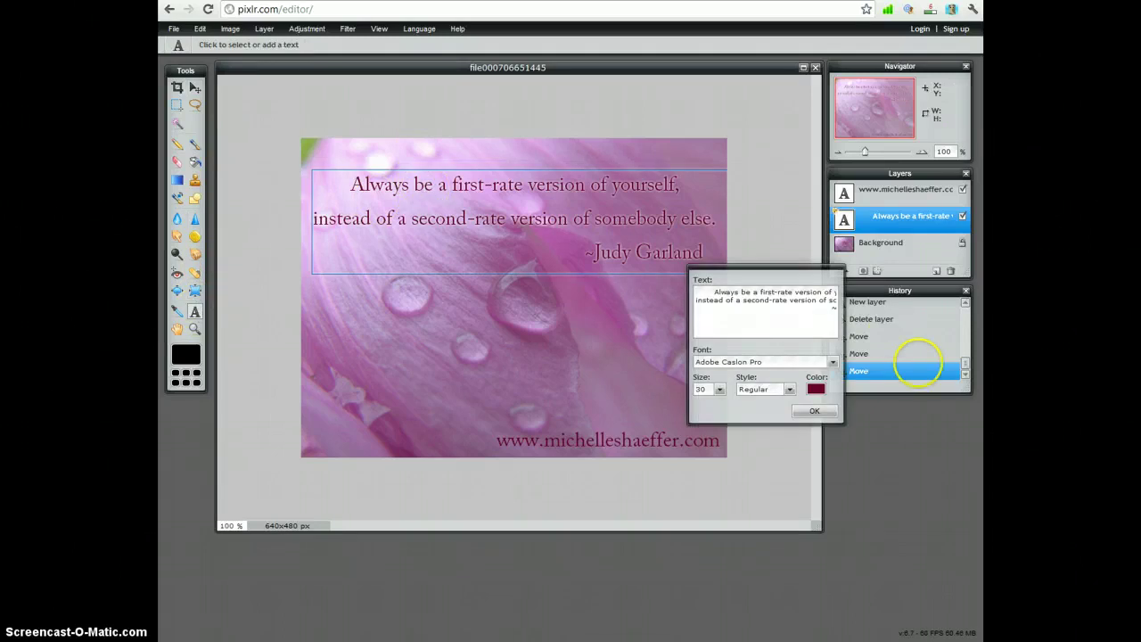
left_click(774, 390)
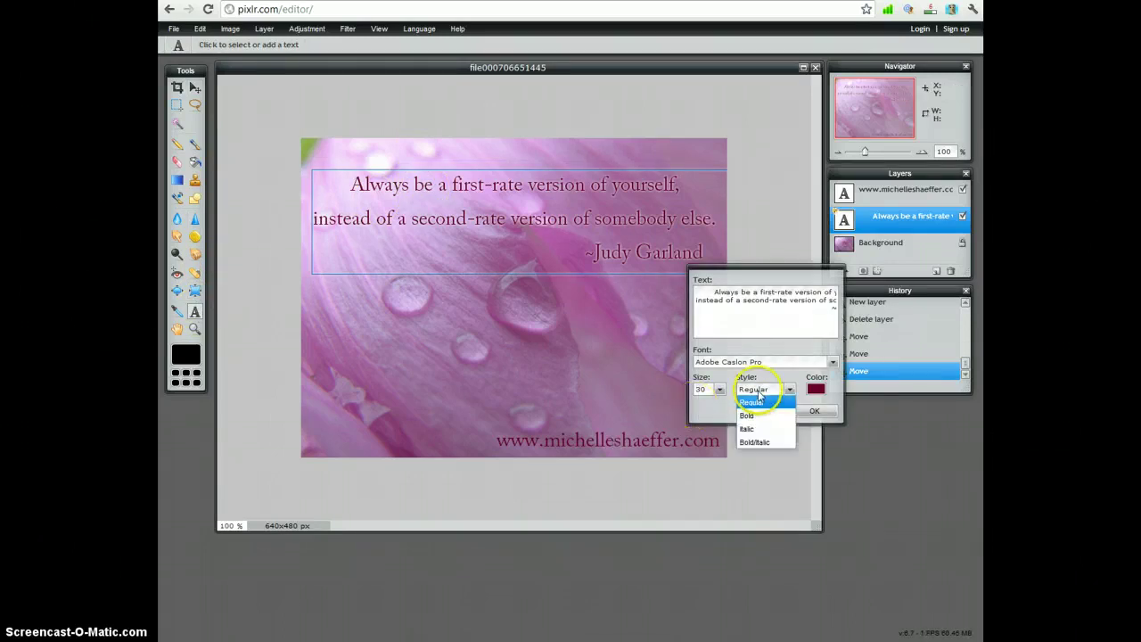
left_click(760, 413)
left_click(814, 411)
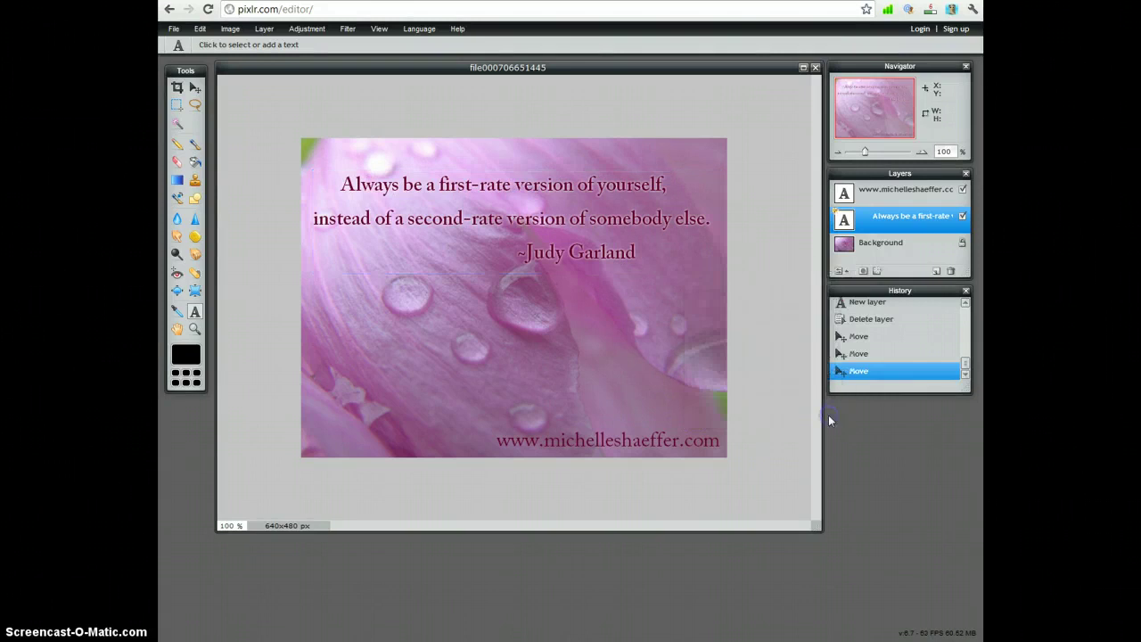
left_click(193, 88)
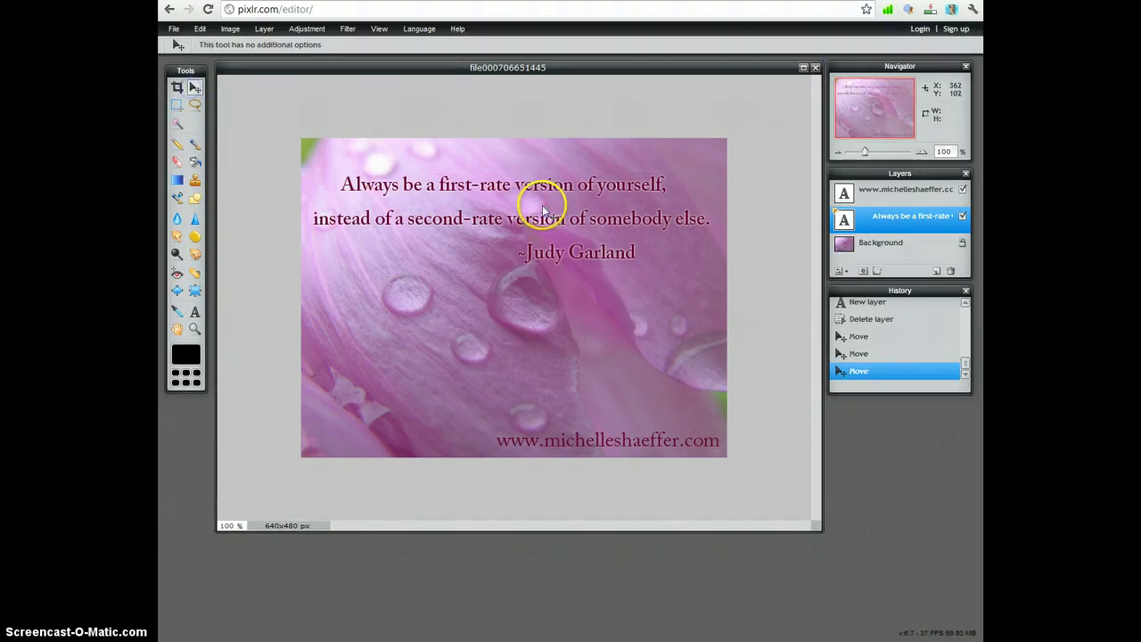
mouse_move(535, 211)
left_mouse_down()
mouse_move(560, 312)
mouse_move(554, 374)
mouse_move(553, 193)
mouse_move(546, 208)
left_mouse_up()
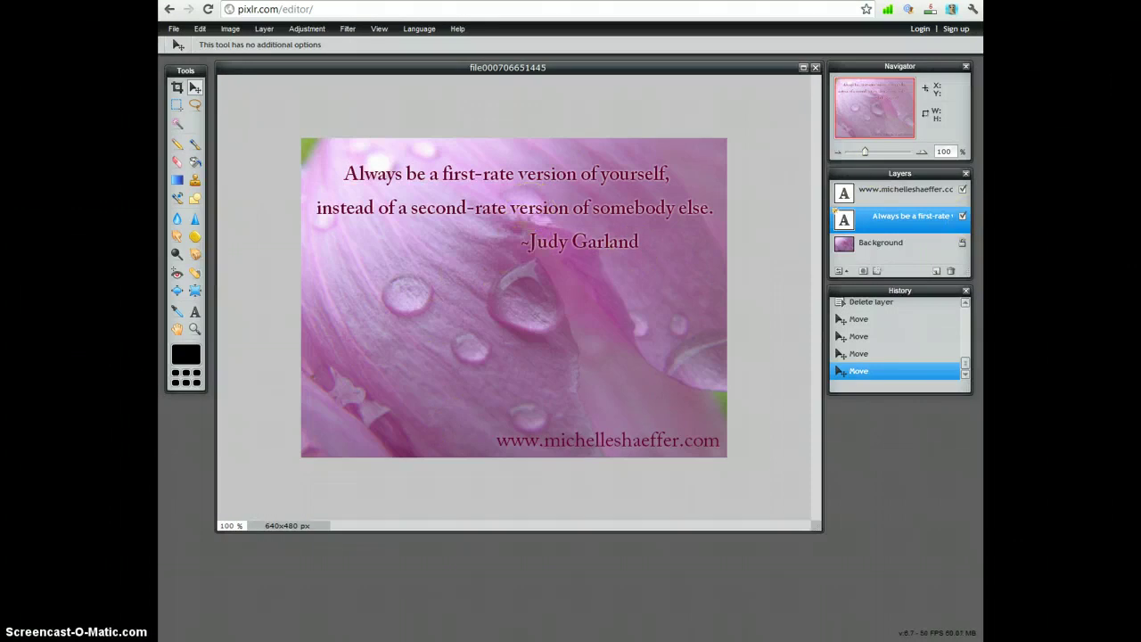
- Copy the quote layer's style and paste it onto the URL text layer
right_click(943, 217)
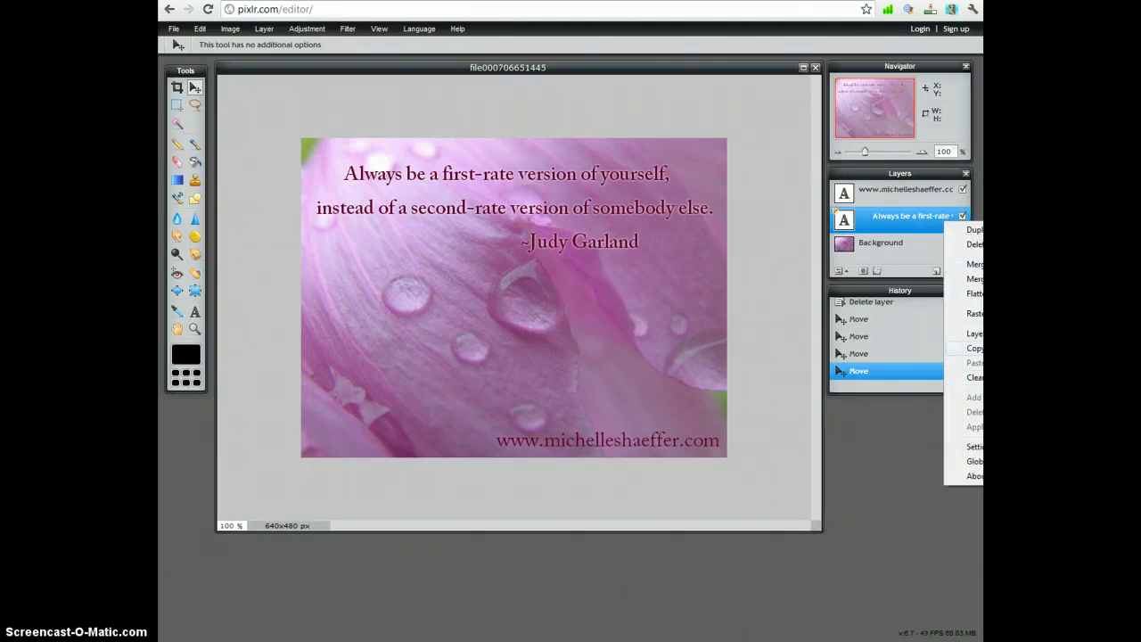
left_click(976, 348)
right_click(891, 192)
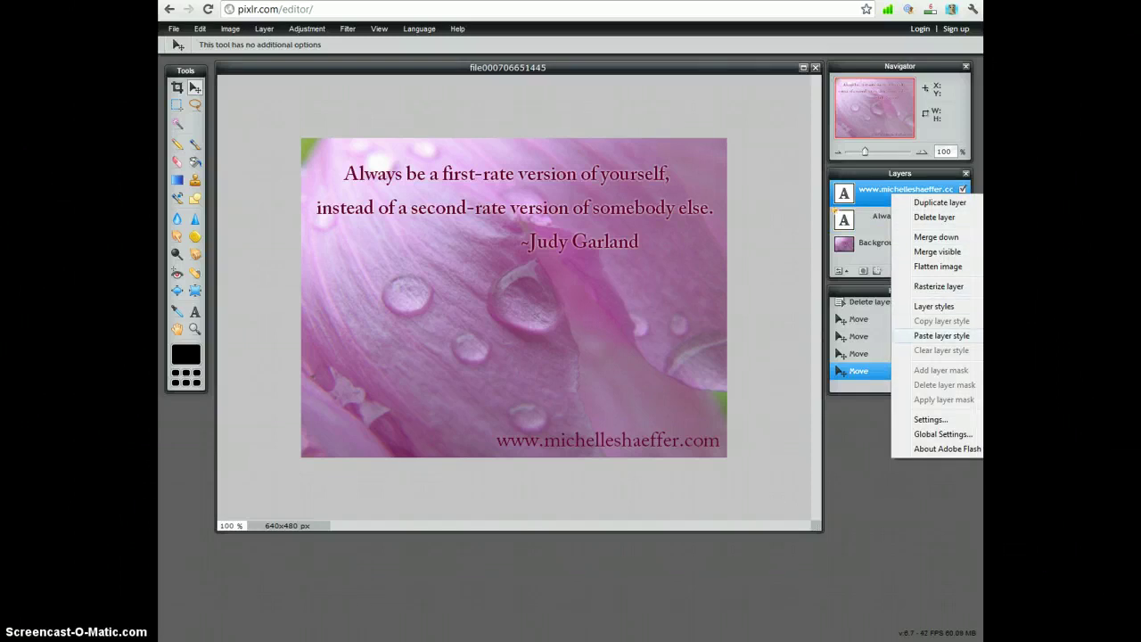
left_click(941, 335)
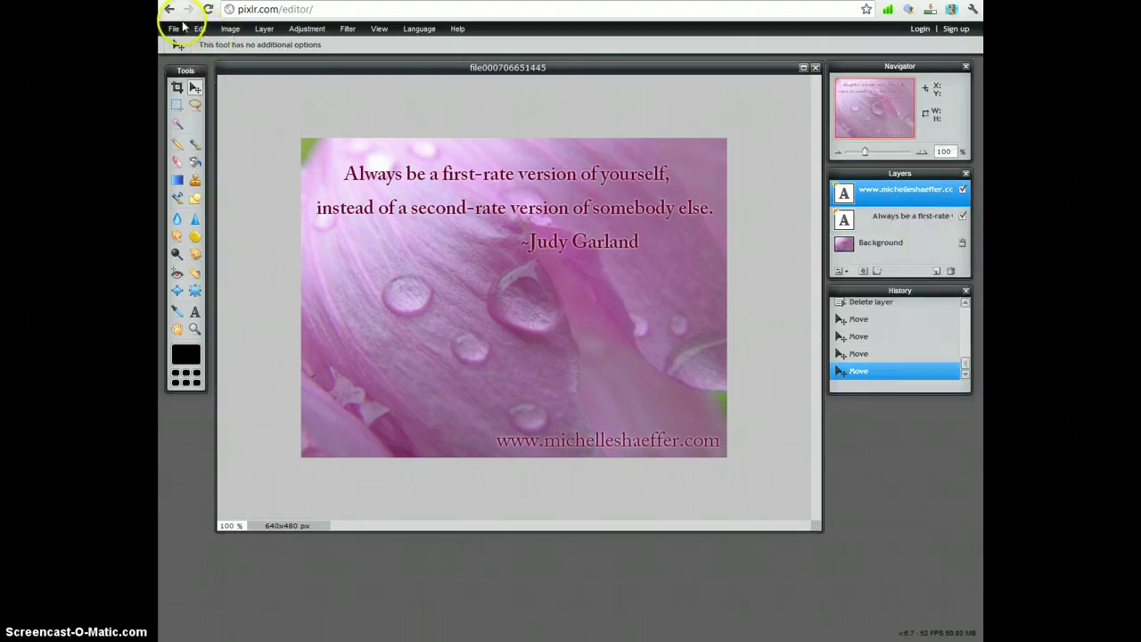
- Save the image as a JPEG named BeYourself at quality 80 in the video folder
left_click(175, 28)
left_click(187, 96)
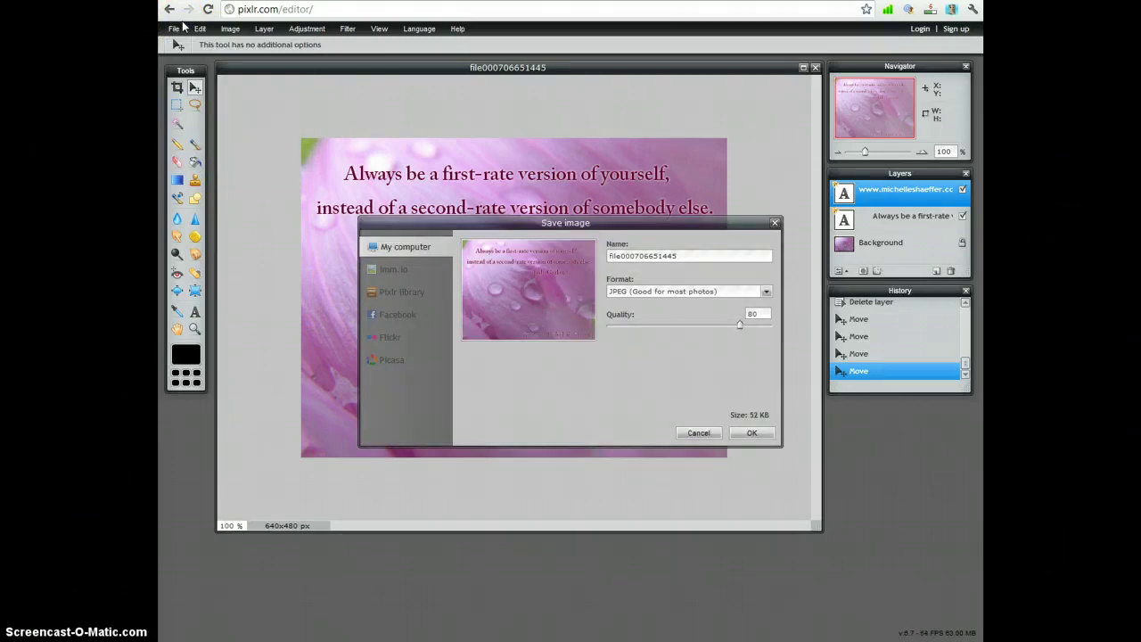
left_click_drag(701, 256, 585, 257)
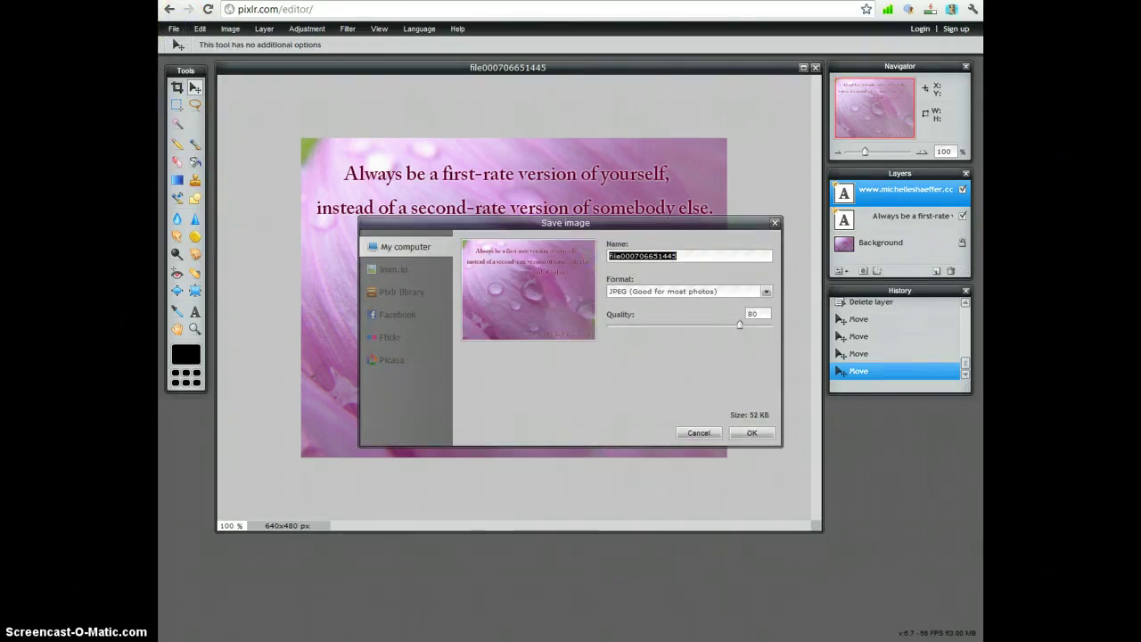
type("BeYourself")
left_click(746, 433)
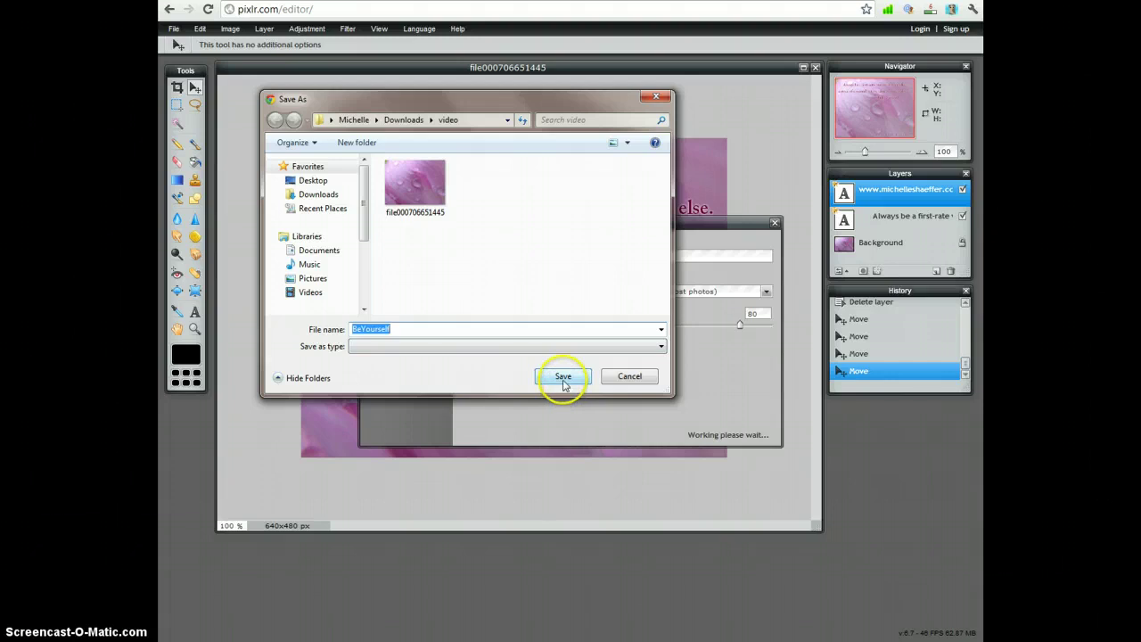
left_click(562, 378)
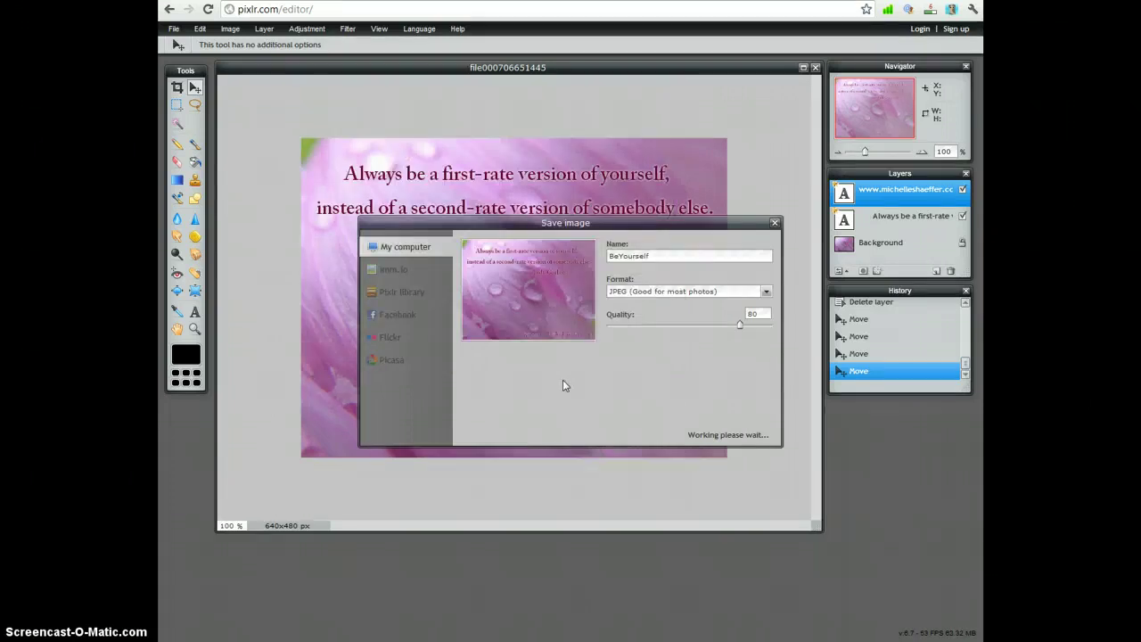
left_click(670, 445)
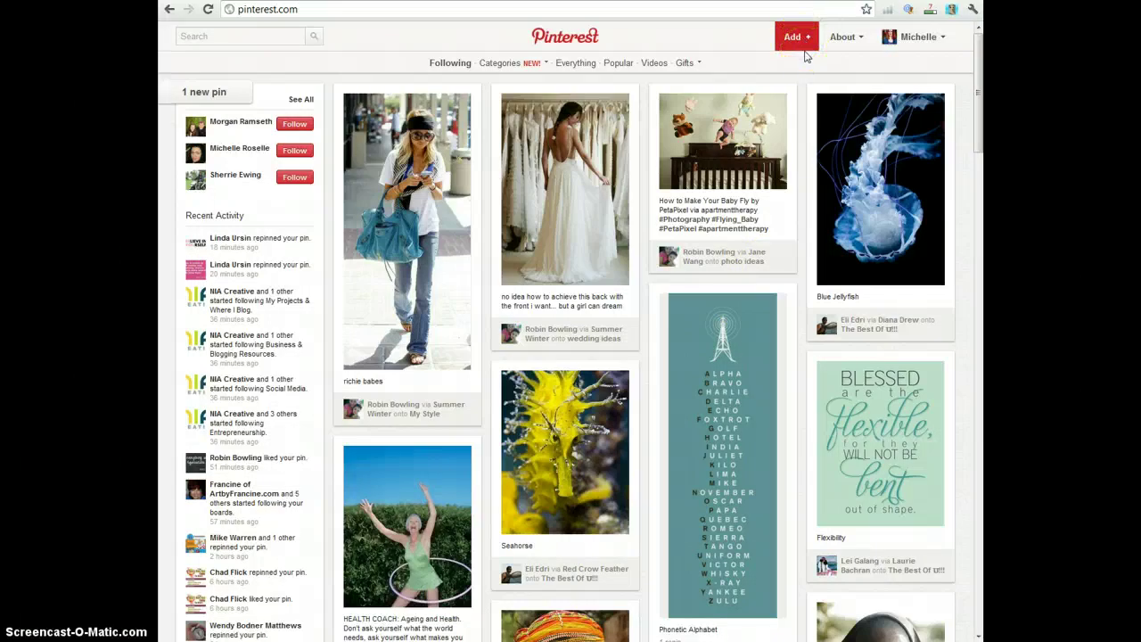
- Upload the BeYourself image as a new pin on the Inspiration board
left_click(805, 49)
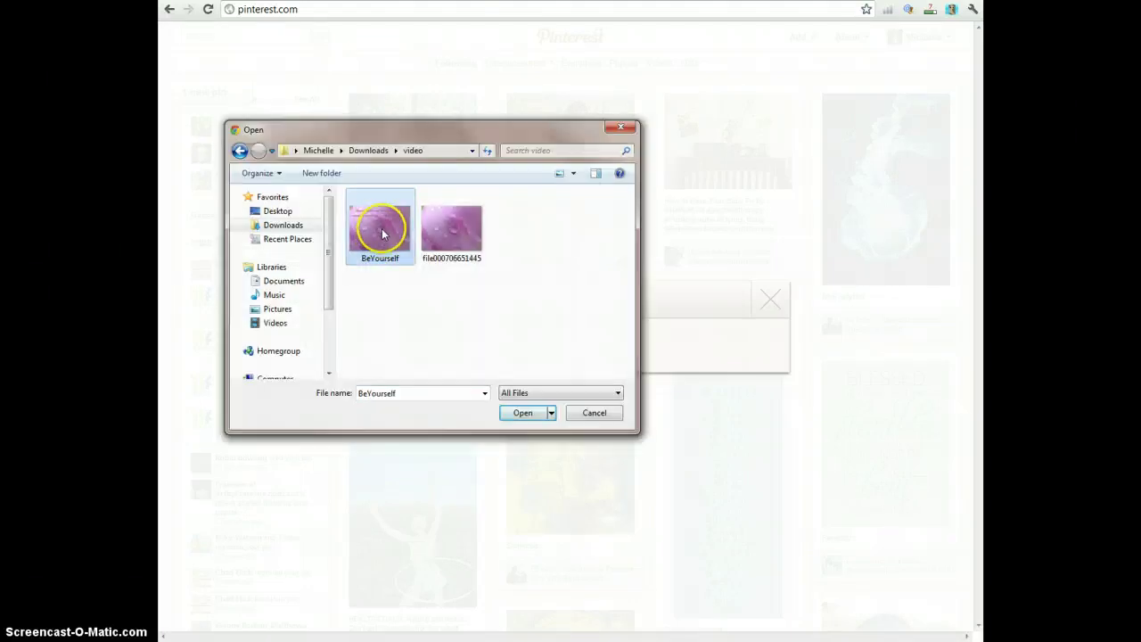
left_click(521, 413)
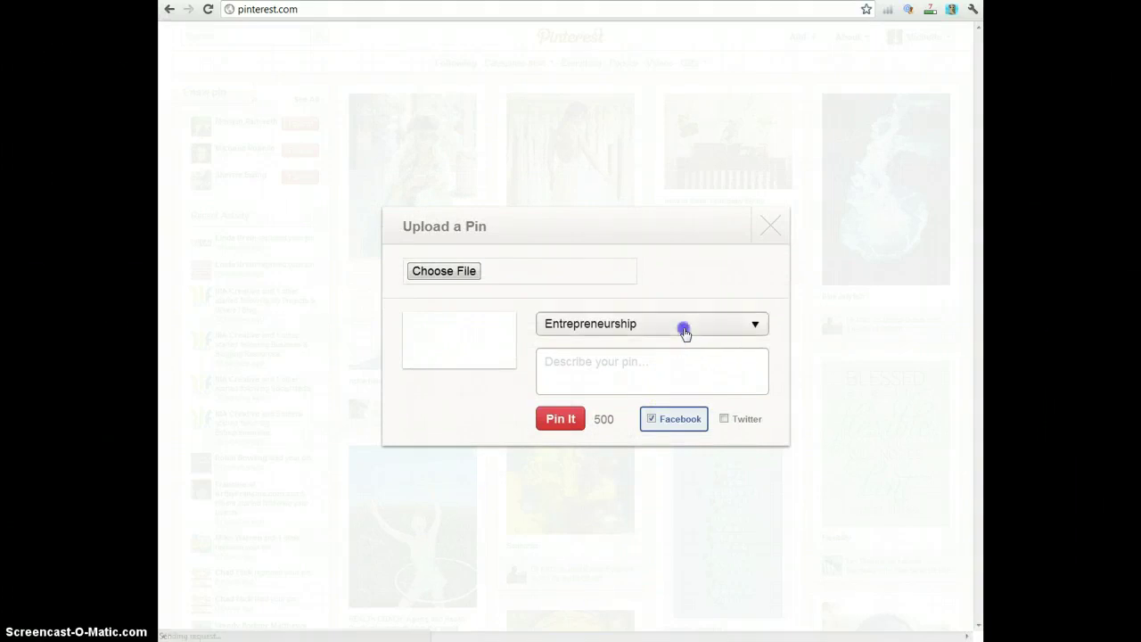
left_click(683, 331)
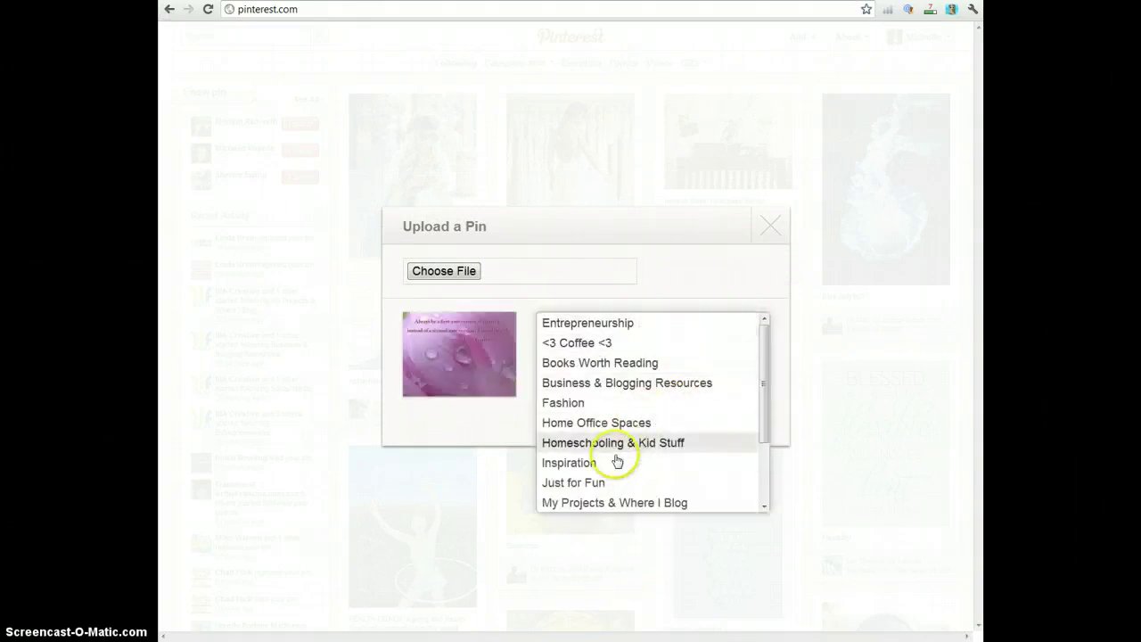
left_click(611, 463)
- Describe the pin as 'Be yourself!', share to Twitter instead of Facebook, and publish it
left_click(630, 368)
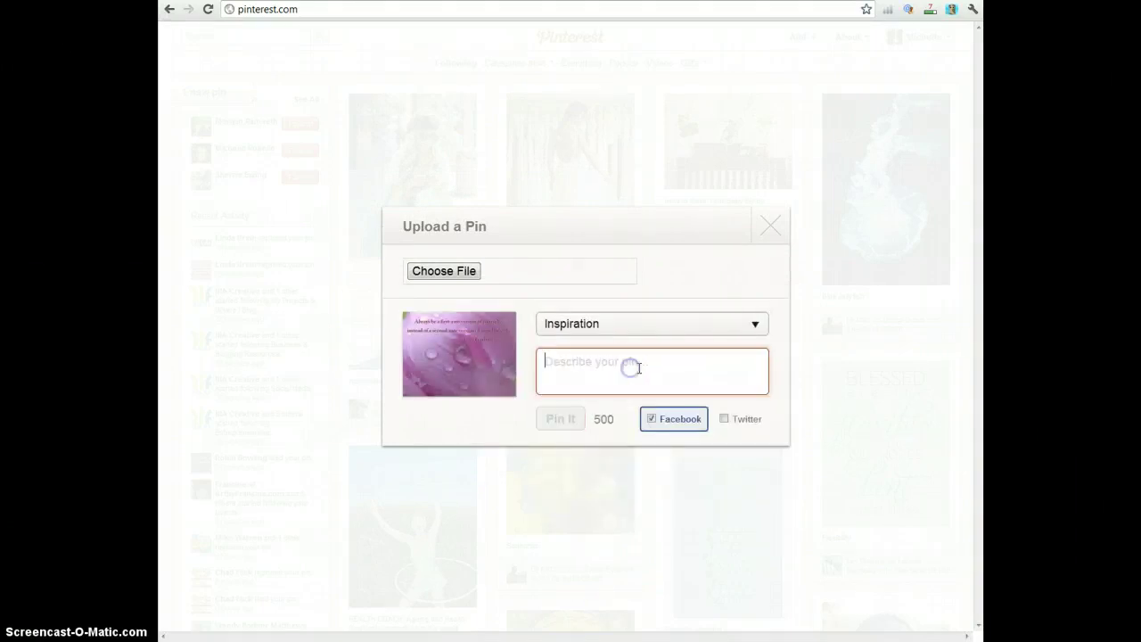
type("Be yourself!")
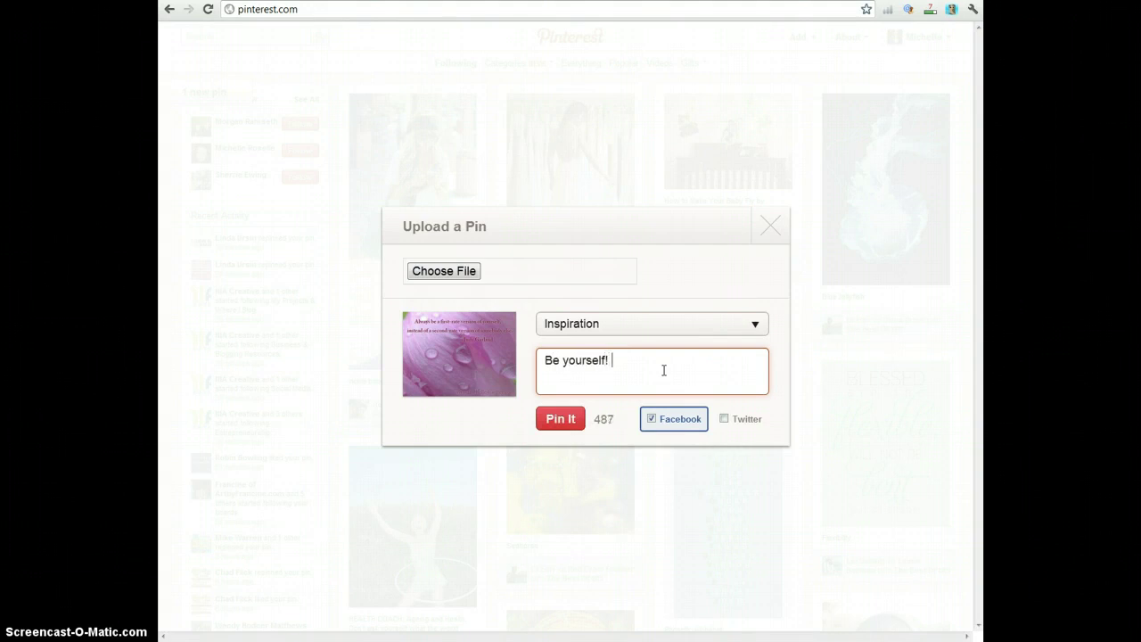
left_click(678, 418)
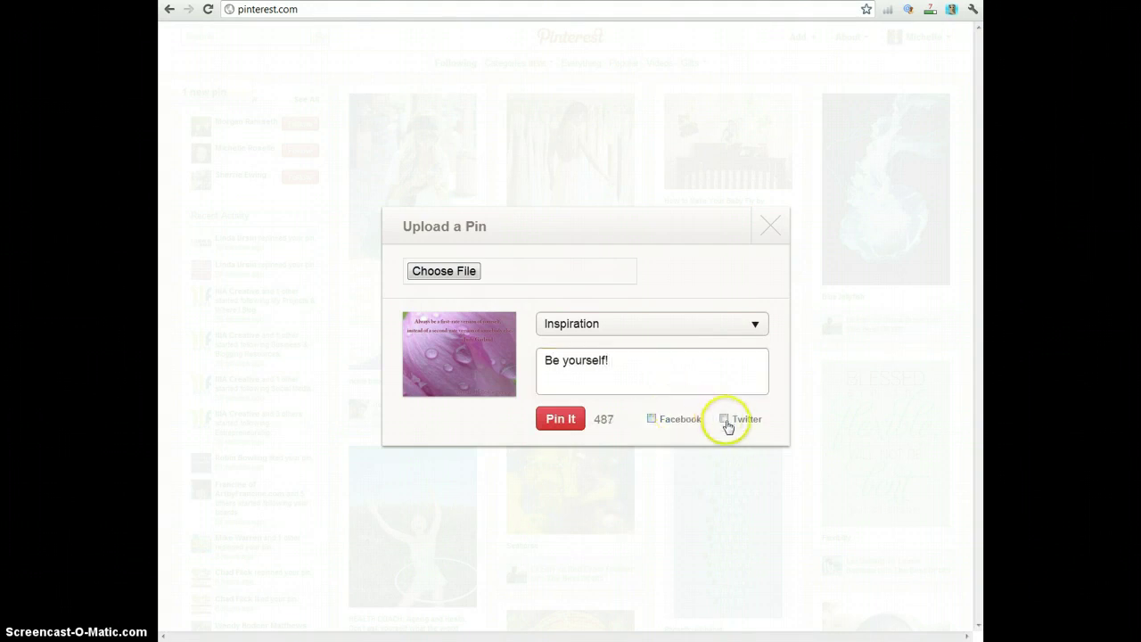
left_click(726, 421)
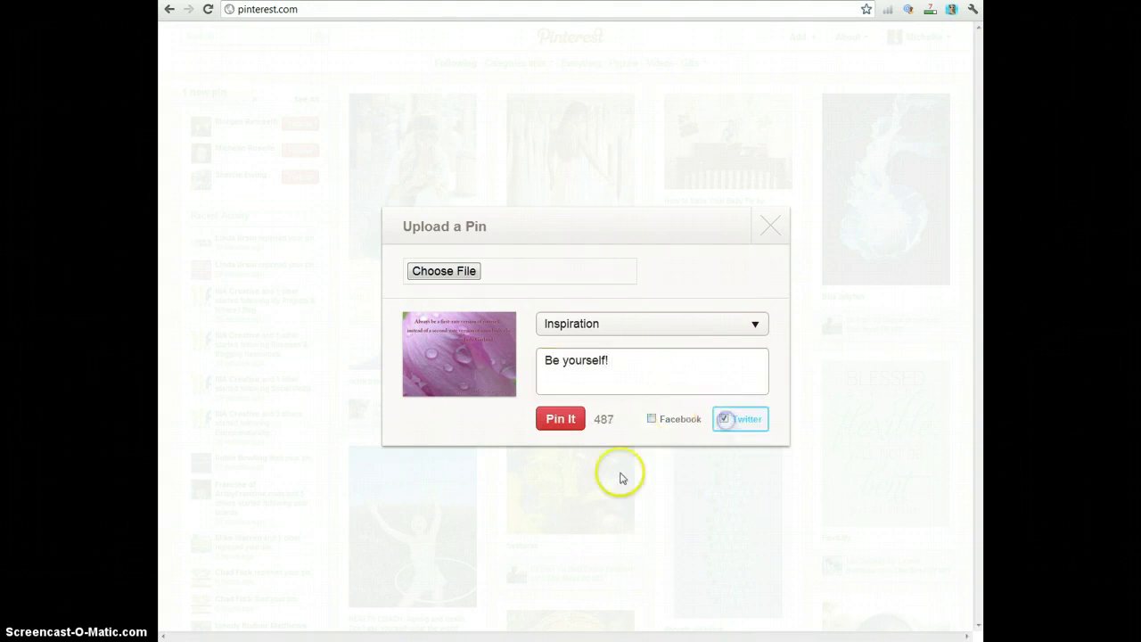
left_click(560, 421)
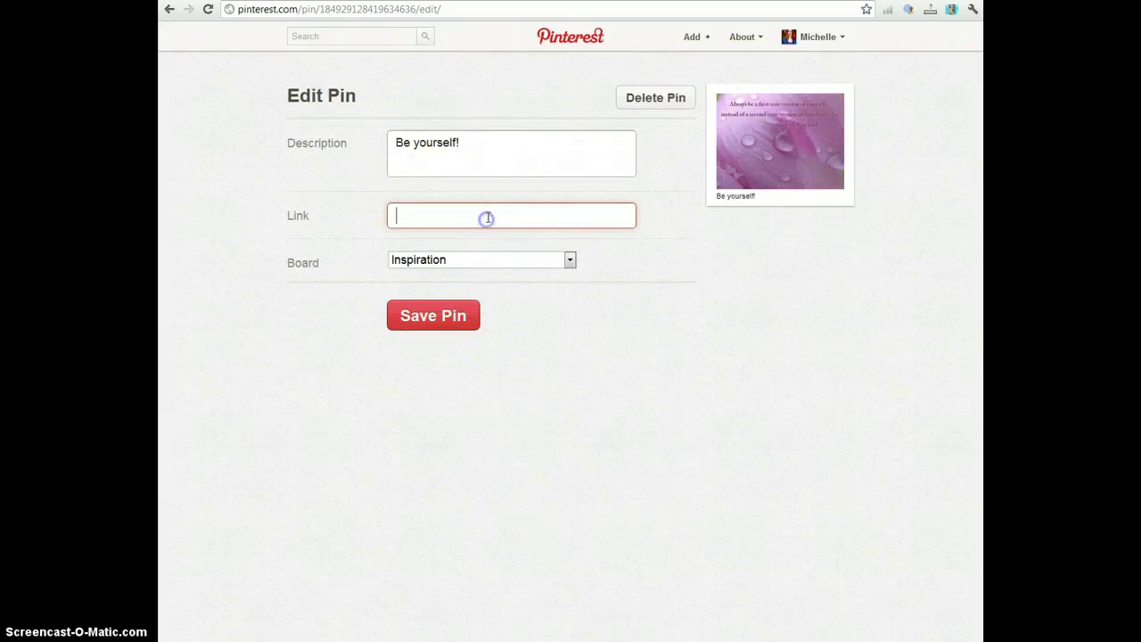
- Enter the author's website address as the pin's link and save the pin
type("http://michell")
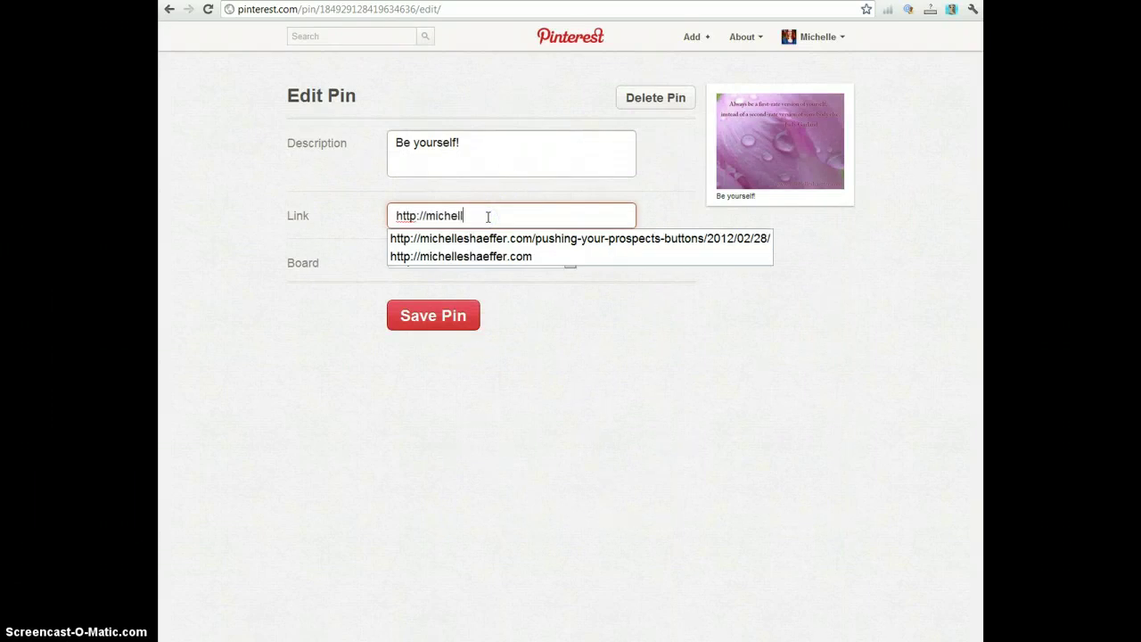
type("eshaeffer.com")
key("Tab")
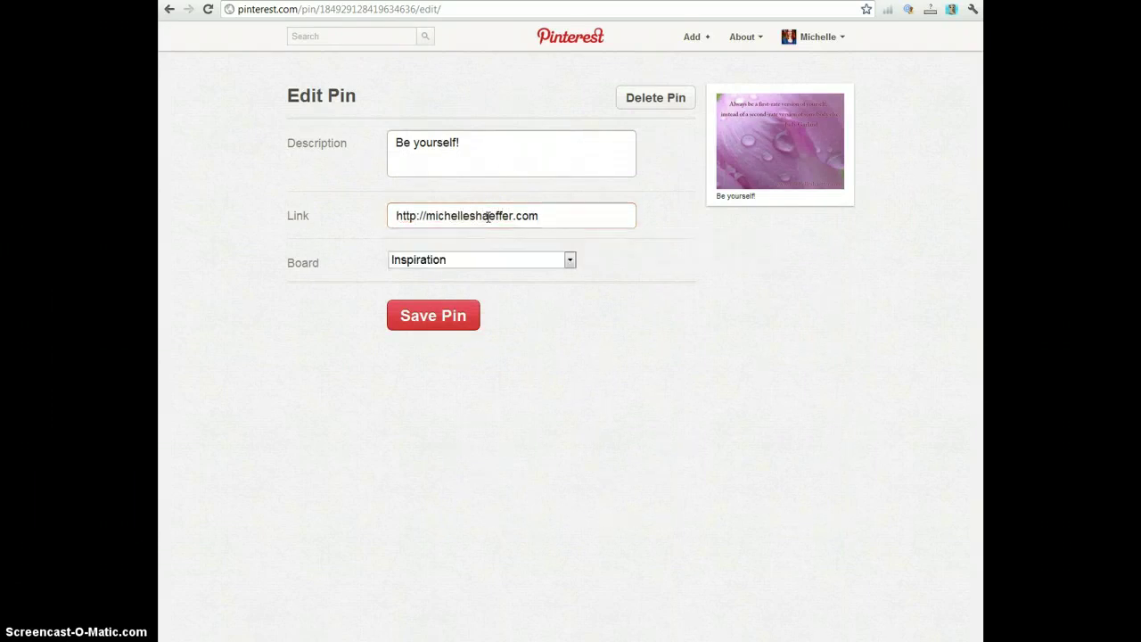
left_click(448, 322)
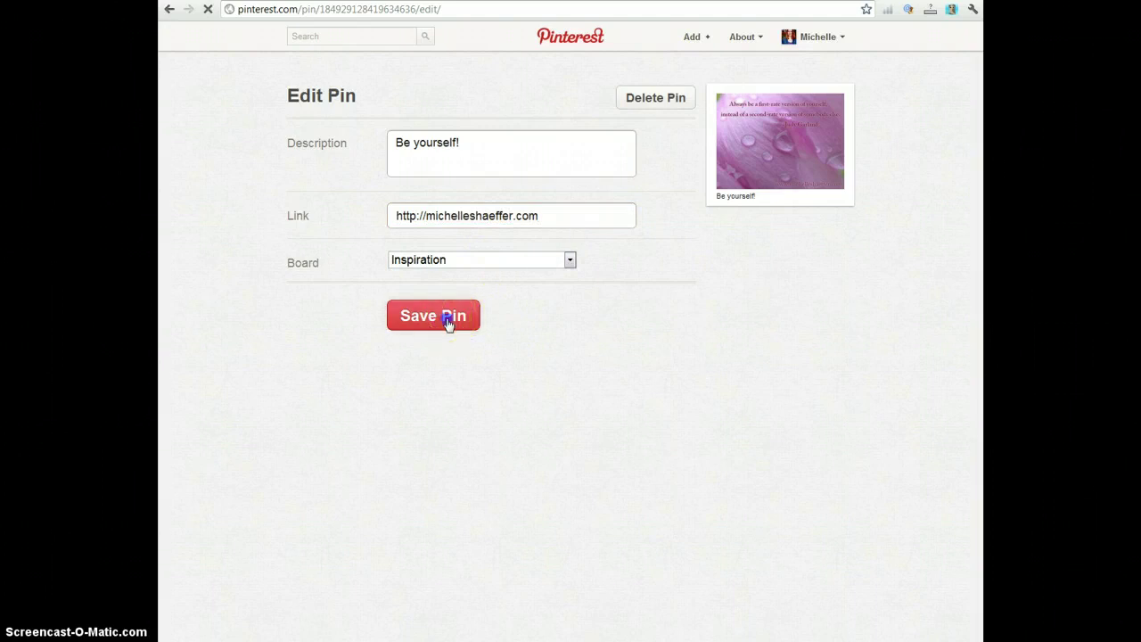